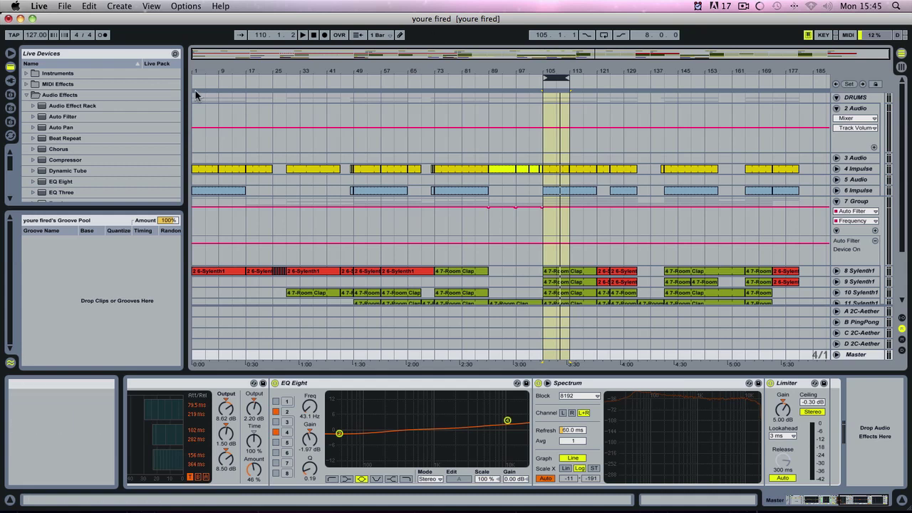
Step: Return the playback position to the start of the arrangement and collapse the 2 Audio track
click(314, 34)
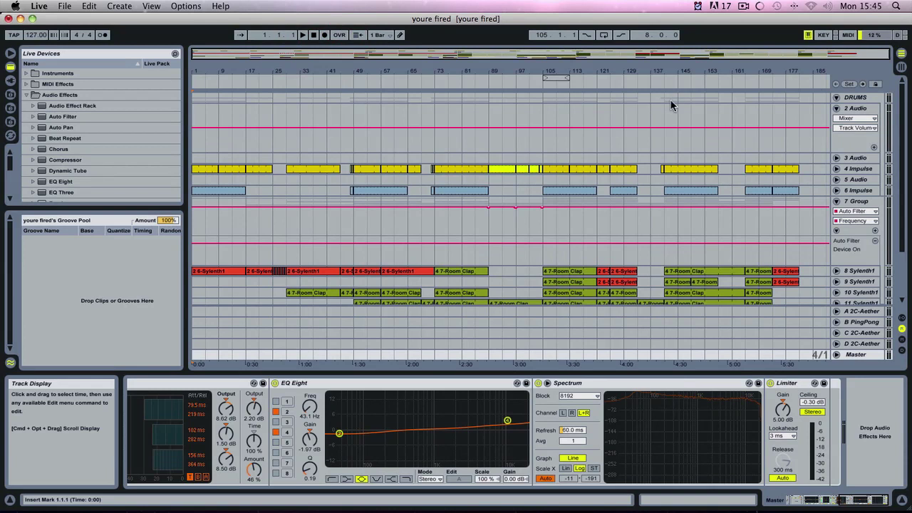
click(837, 108)
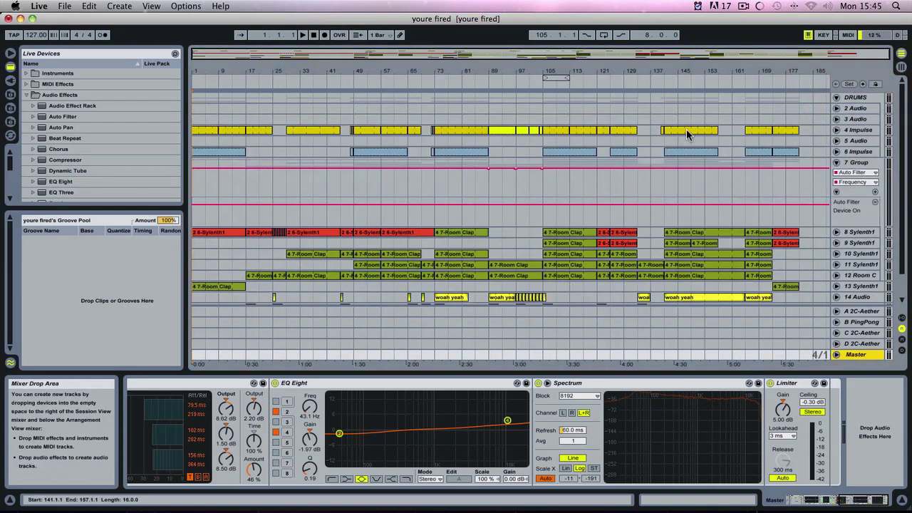
scroll(620, 173, down, 1)
scroll(603, 164, up, 1)
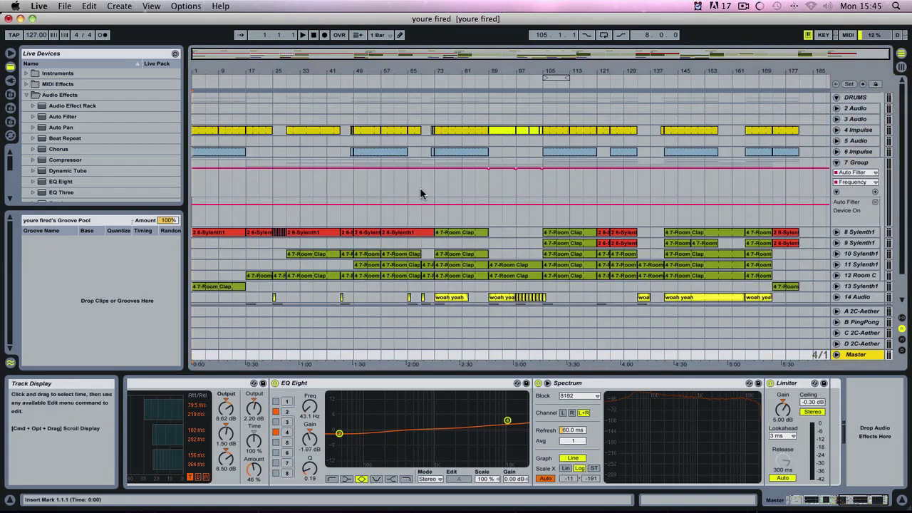
scroll(398, 259, down, 2)
scroll(398, 258, up, 2)
Step: Review the device chains of the DRUMS group, 2 Audio, 4 Impulse and 6 Impulse tracks in Session View
click(856, 97)
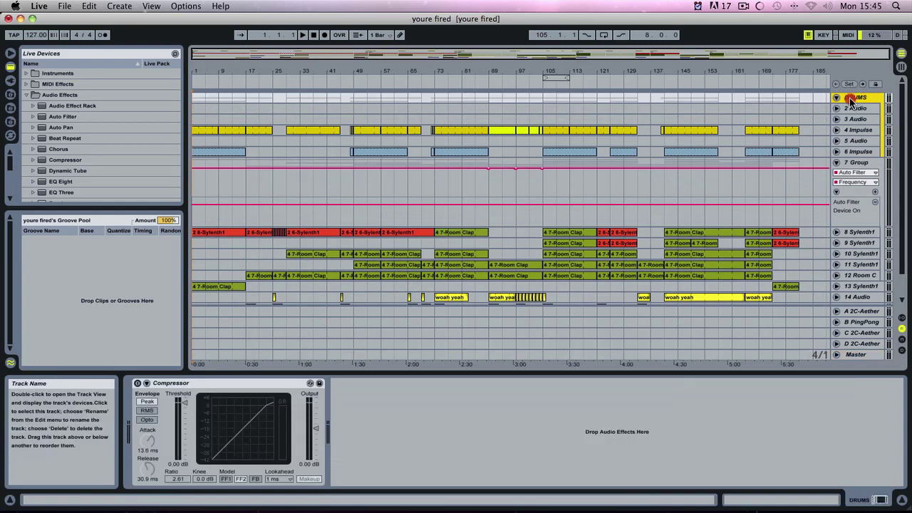
key(Tab)
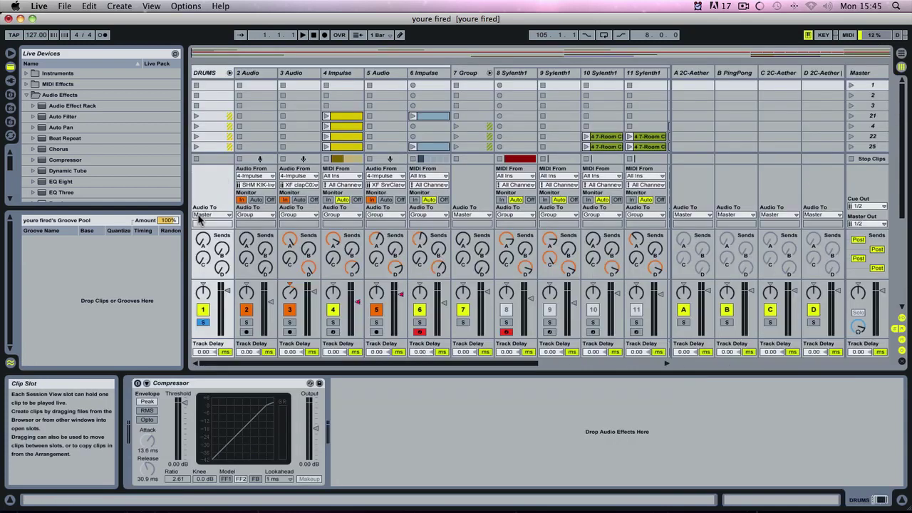
click(273, 74)
click(347, 77)
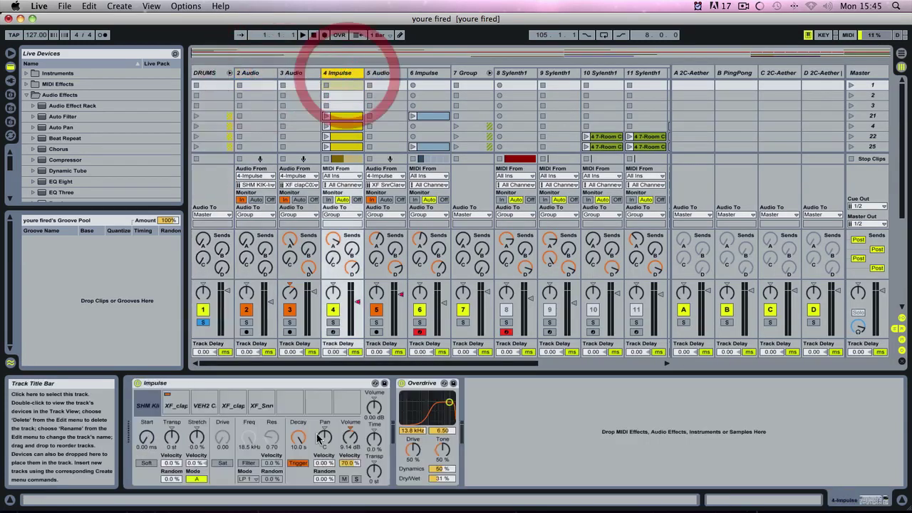
click(432, 84)
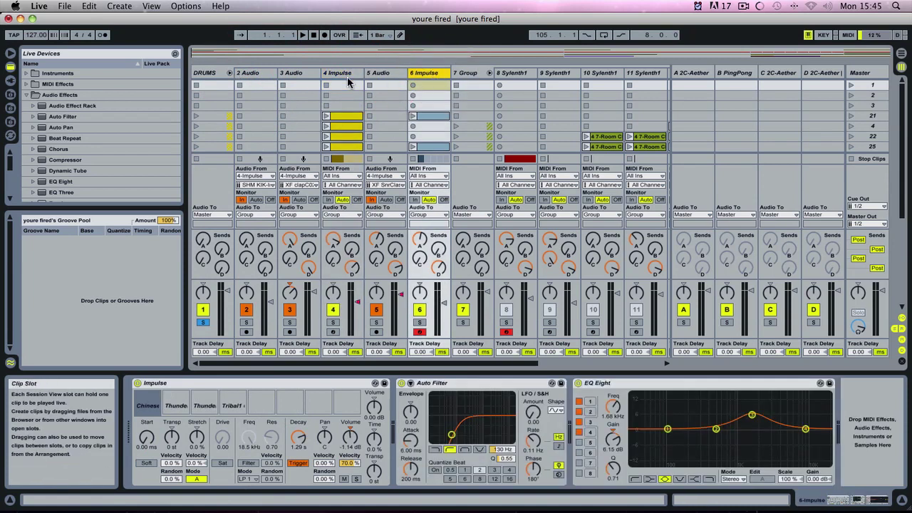
key(Tab)
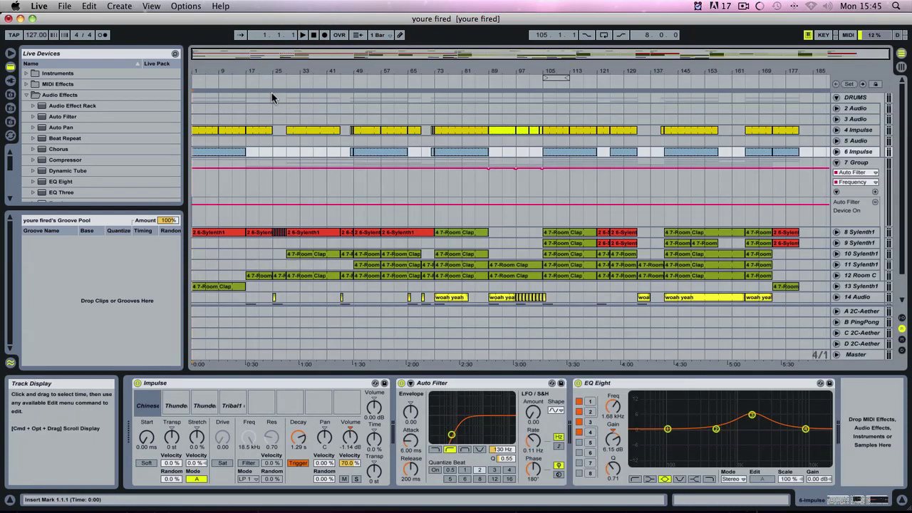
Step: Play the song from the start and briefly audition the 4 Impulse track in solo in Session View
key(space)
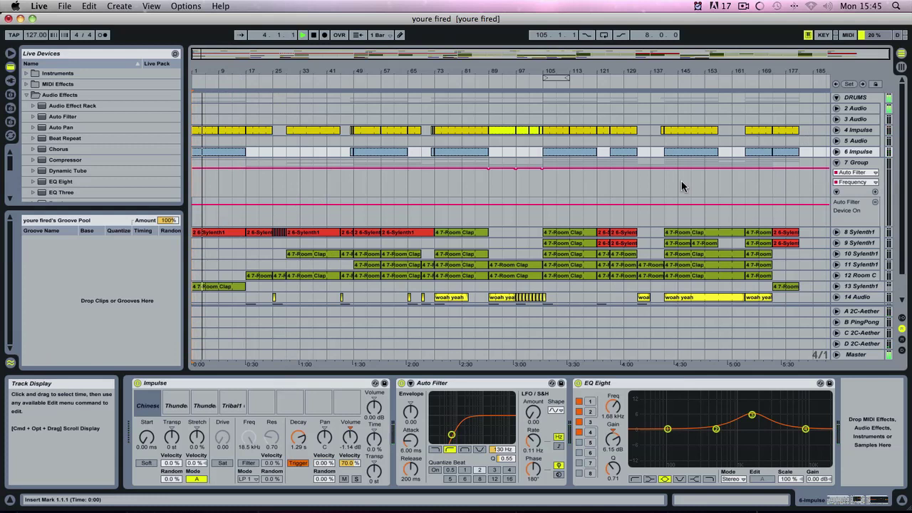
key(Tab)
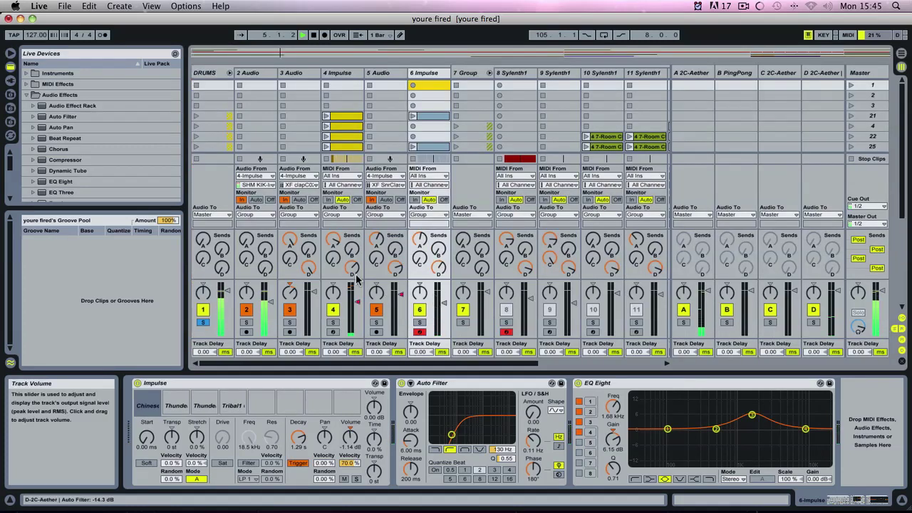
click(332, 310)
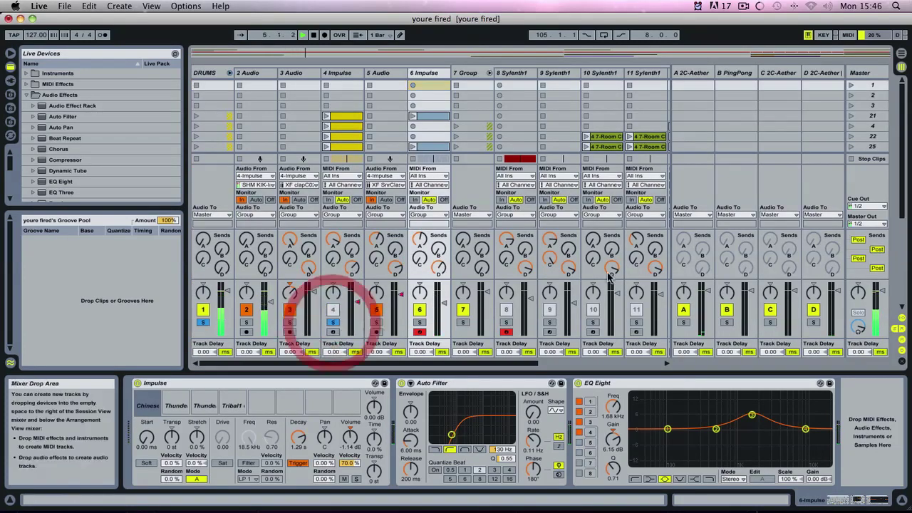
click(333, 309)
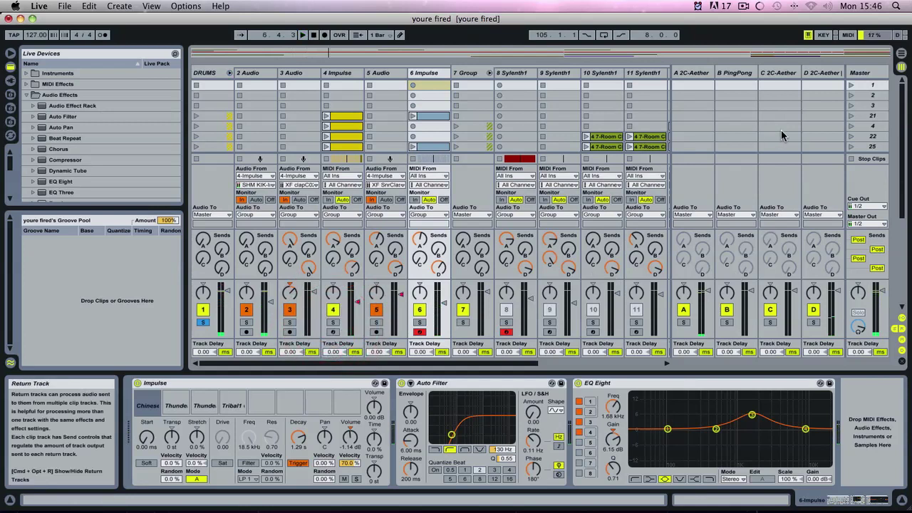
Step: Solo return tracks A and D alongside the DRUMS group and play the song from the start
click(813, 322)
click(683, 322)
key(space)
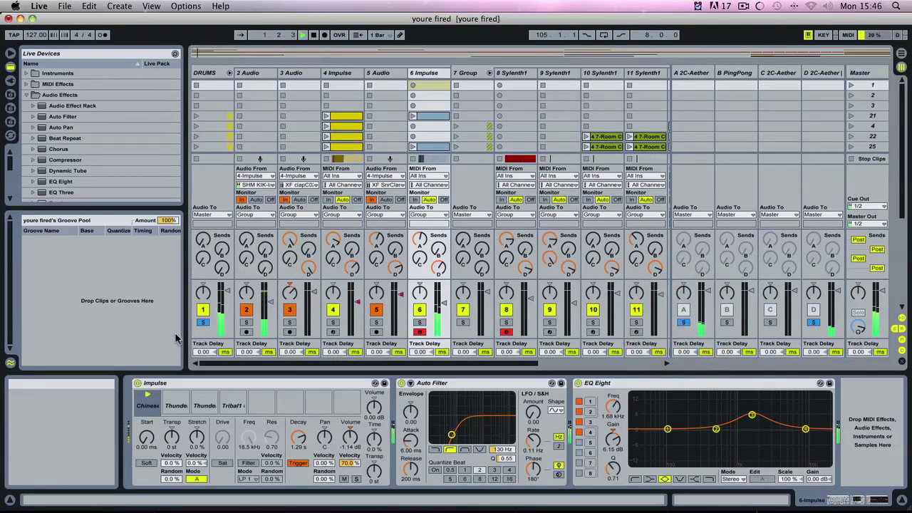
Step: Clear the solos on the DRUMS group and on return tracks A and D
click(203, 324)
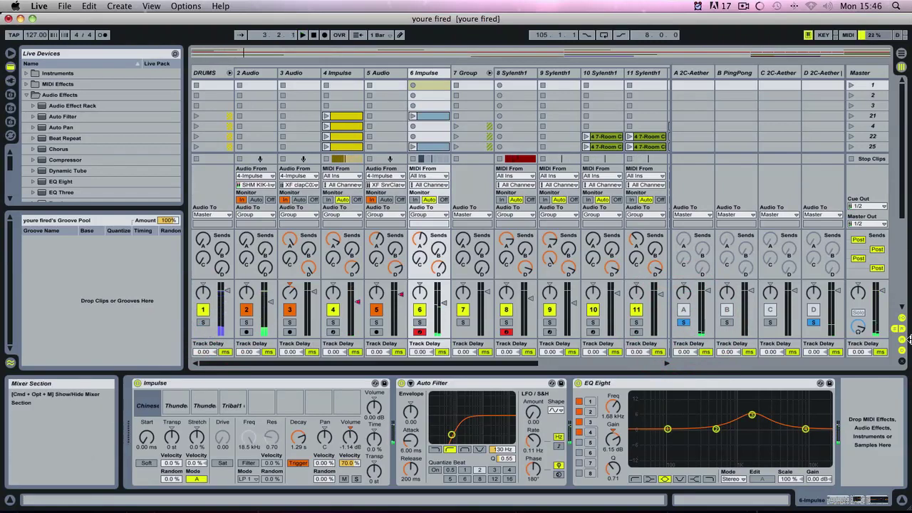
click(679, 324)
click(813, 322)
click(682, 325)
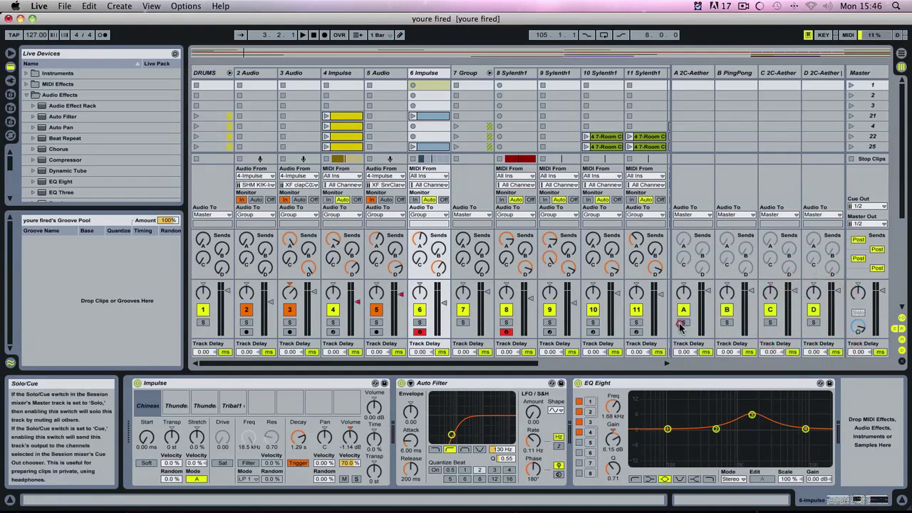
Step: Select the bar 105 to 113 loop region in the Arrangement and start playback just before bar 105
key(Tab)
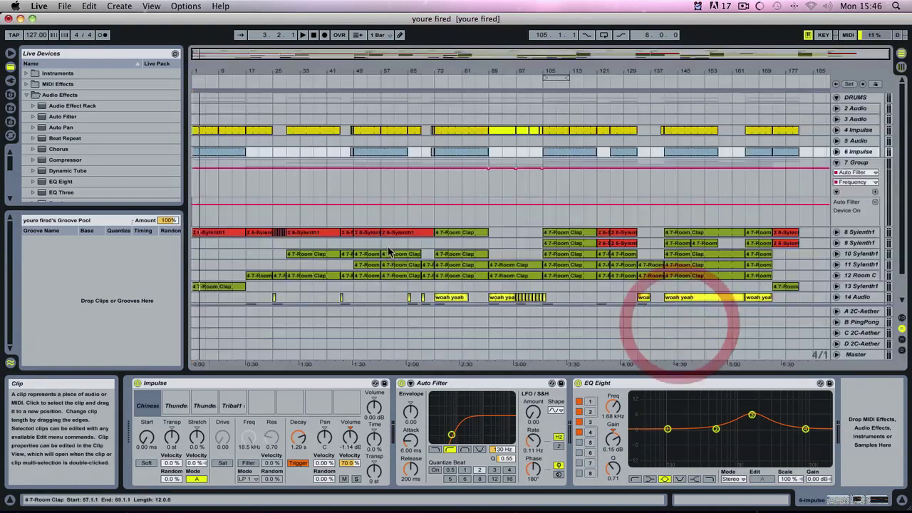
click(552, 78)
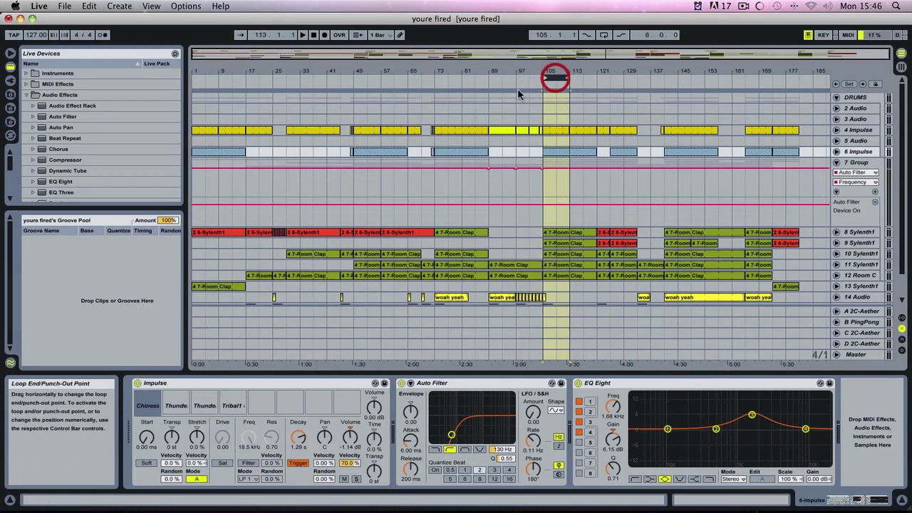
click(539, 75)
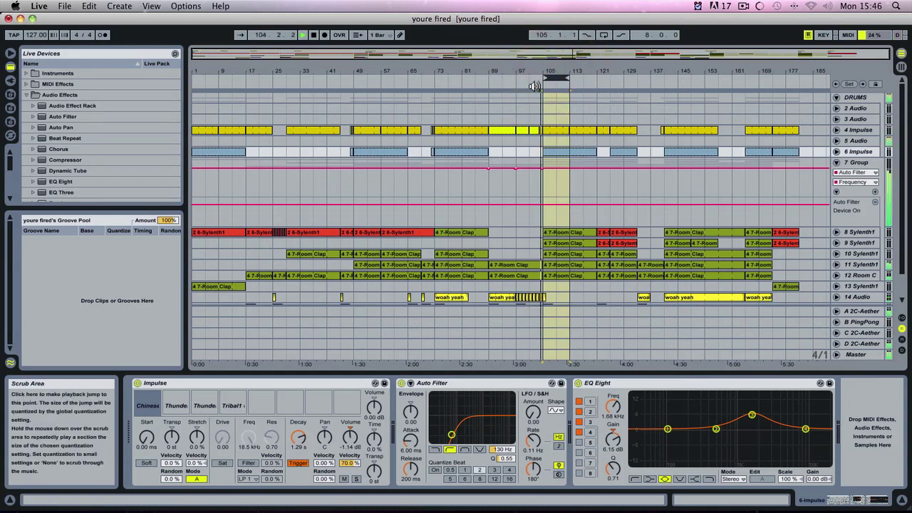
scroll(570, 127, down, 1)
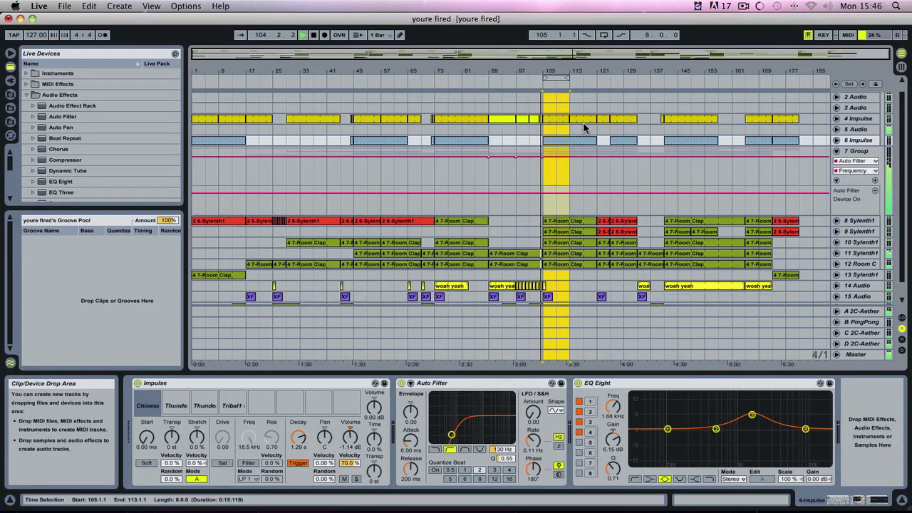
key(Tab)
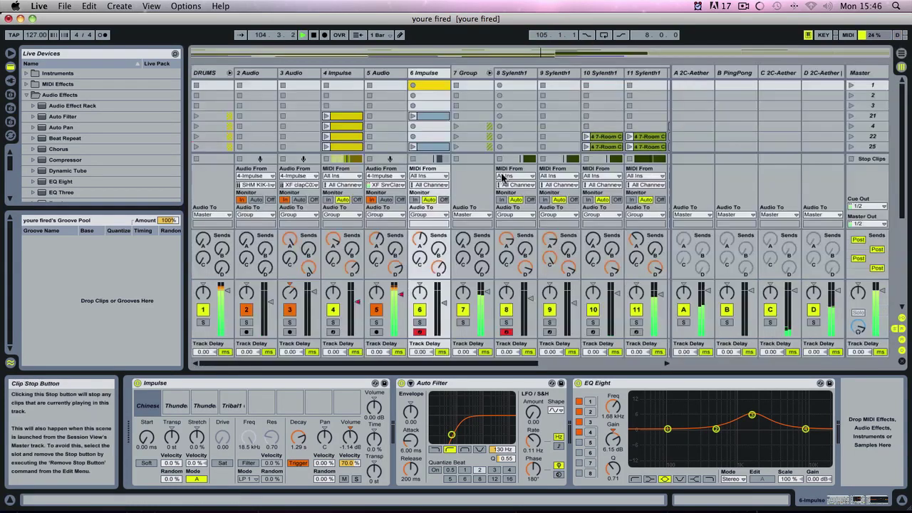
Step: Audition the DRUMS group and the 2 Audio track in solo, showing the 4 Impulse and 2 Audio device chains
click(204, 322)
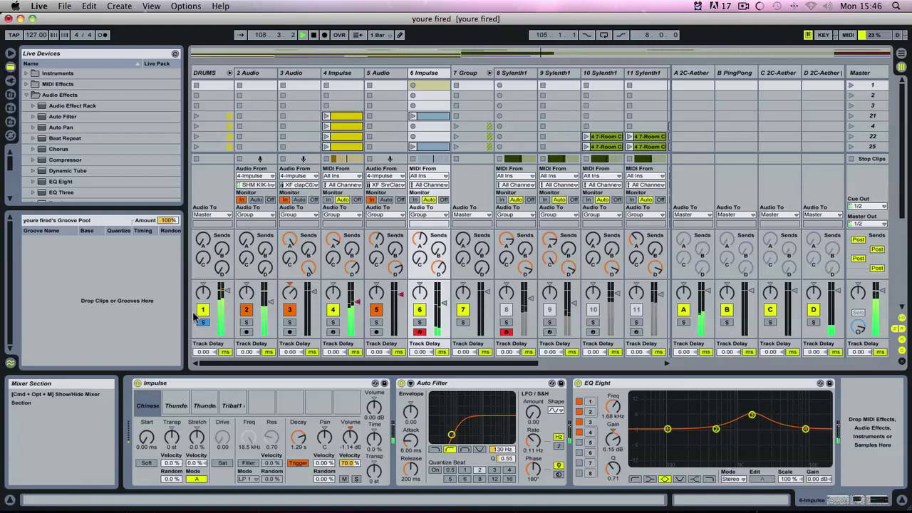
click(247, 323)
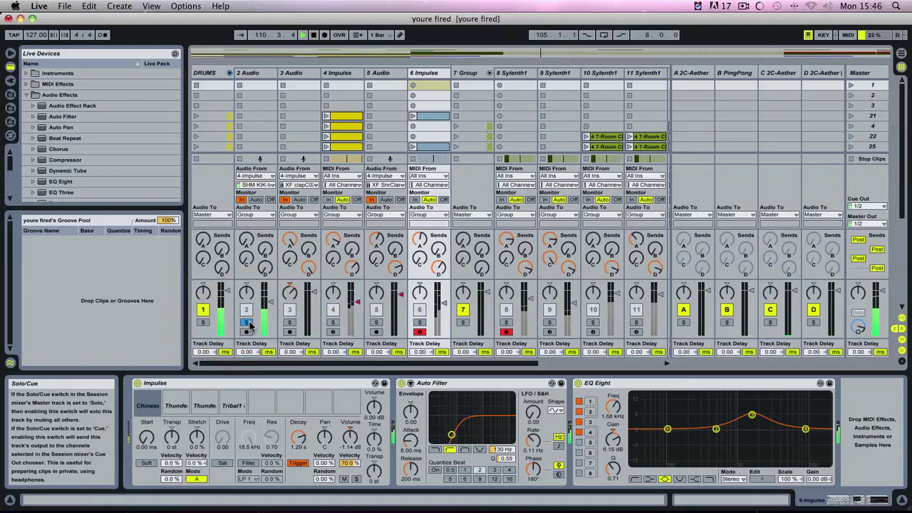
click(339, 73)
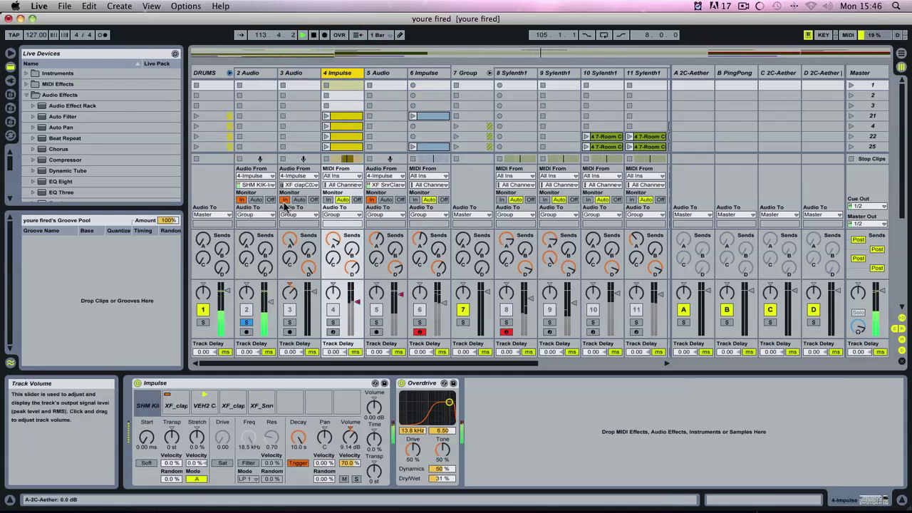
click(246, 72)
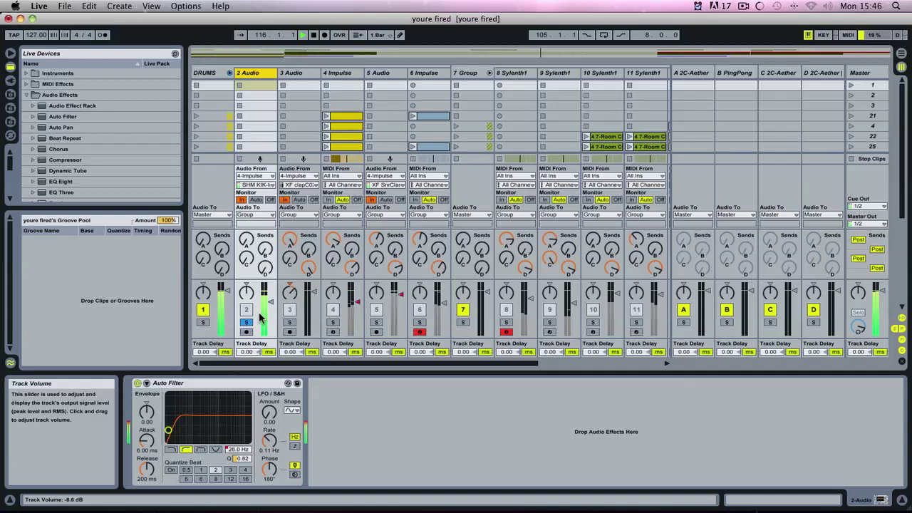
Step: Switch the solo from 2 Audio to 4 Impulse to examine its Impulse and Overdrive devices, and clear the solo
click(333, 322)
click(246, 322)
click(337, 73)
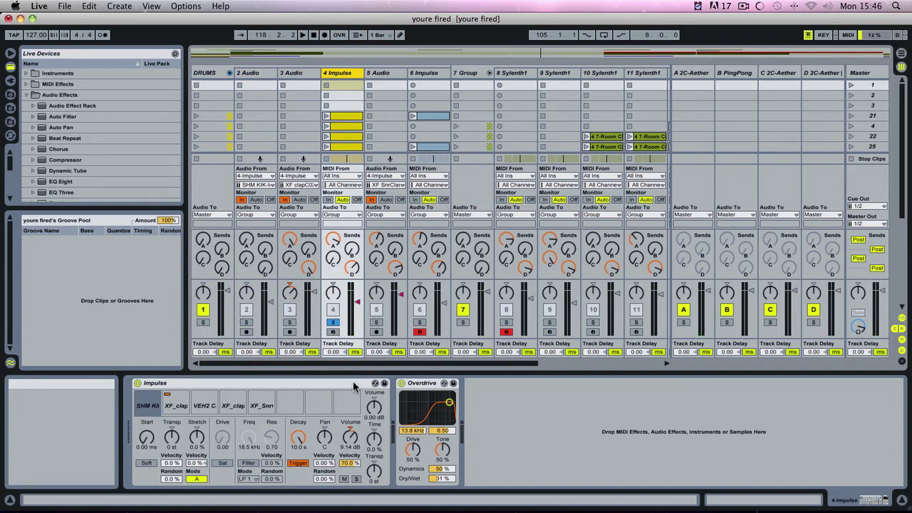
click(332, 322)
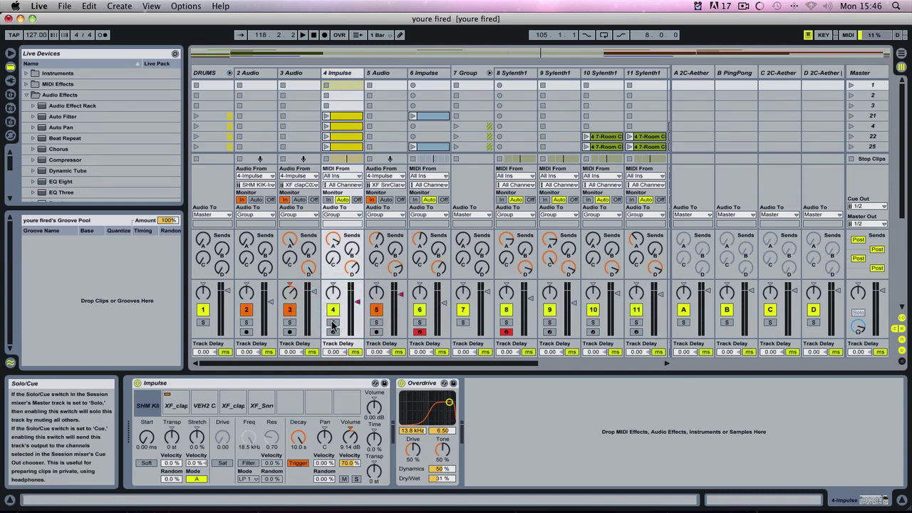
Step: Audition the DRUMS group and the 6 Impulse track in solo, one after the other, from the bar 105 section
click(207, 72)
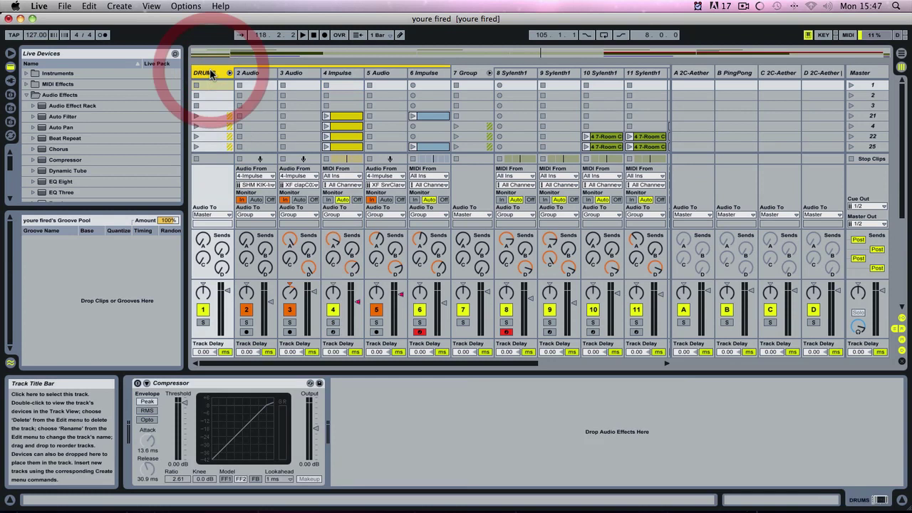
click(203, 322)
key(space)
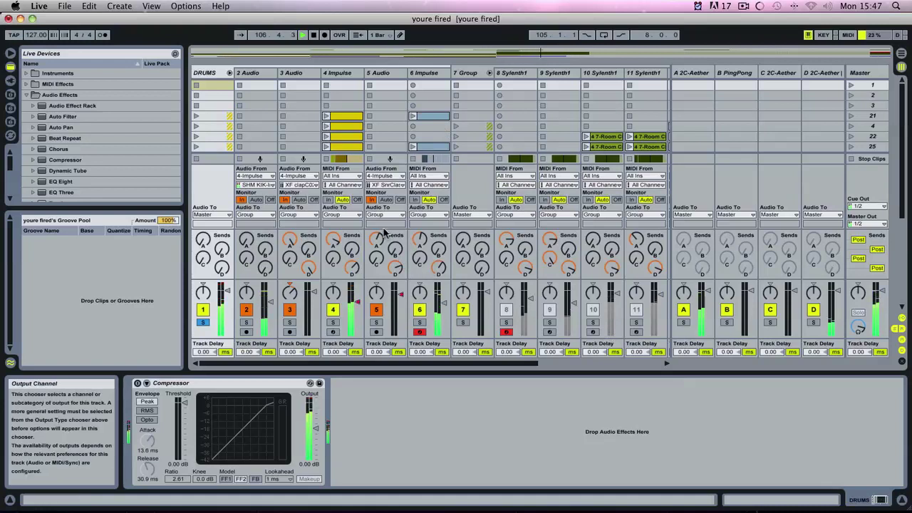
click(205, 323)
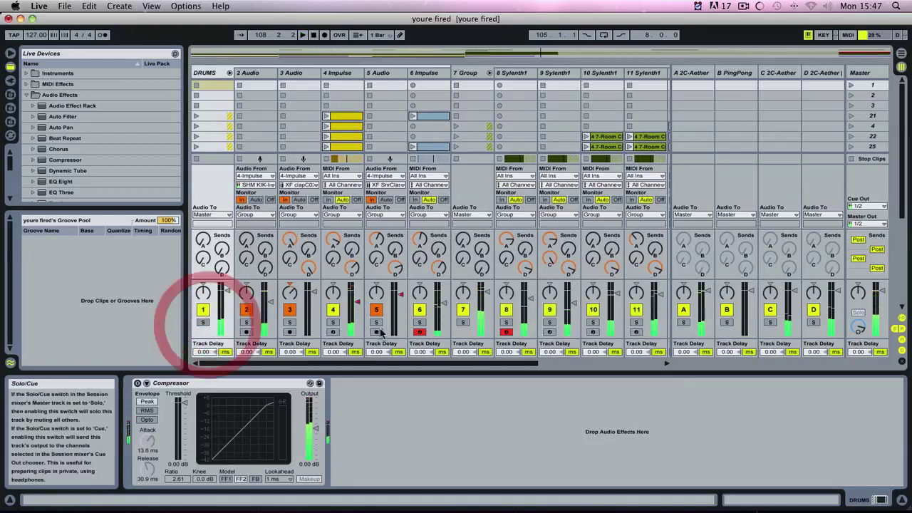
click(420, 322)
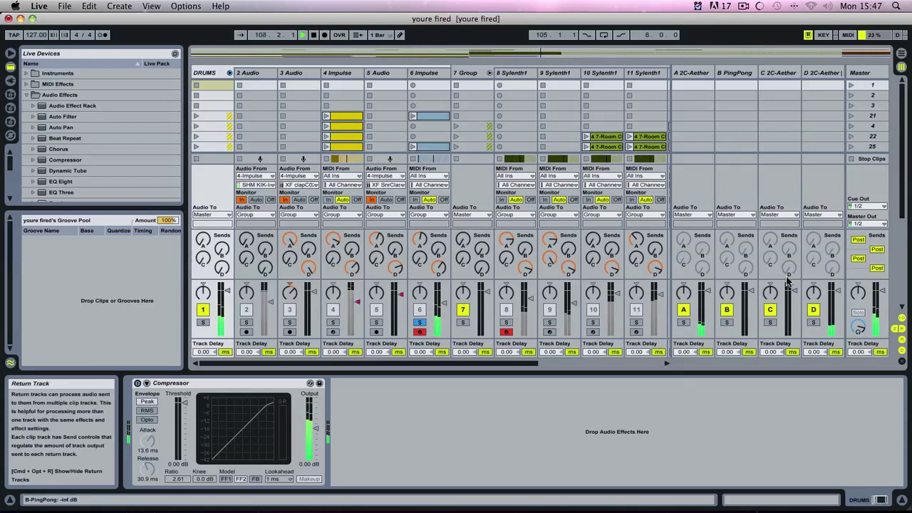
click(419, 325)
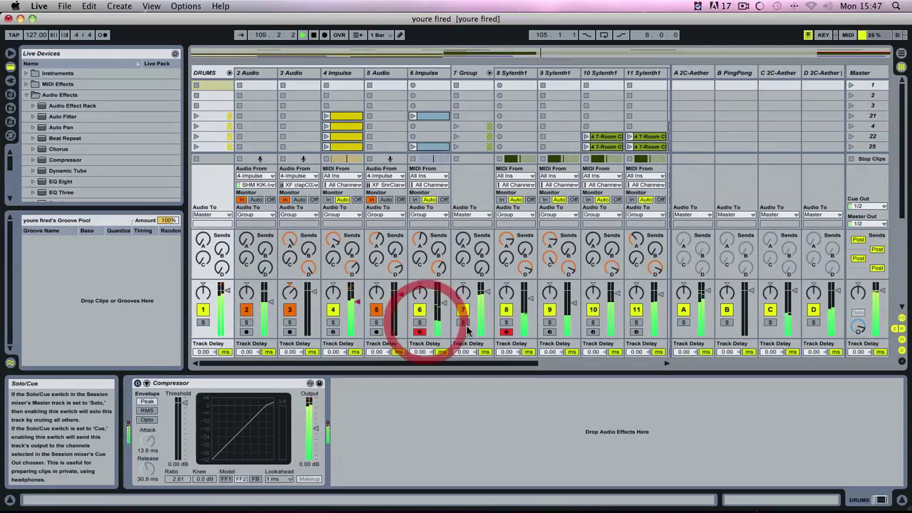
Step: Audition return tracks A and D in solo during playback, combined and with D alone
click(682, 325)
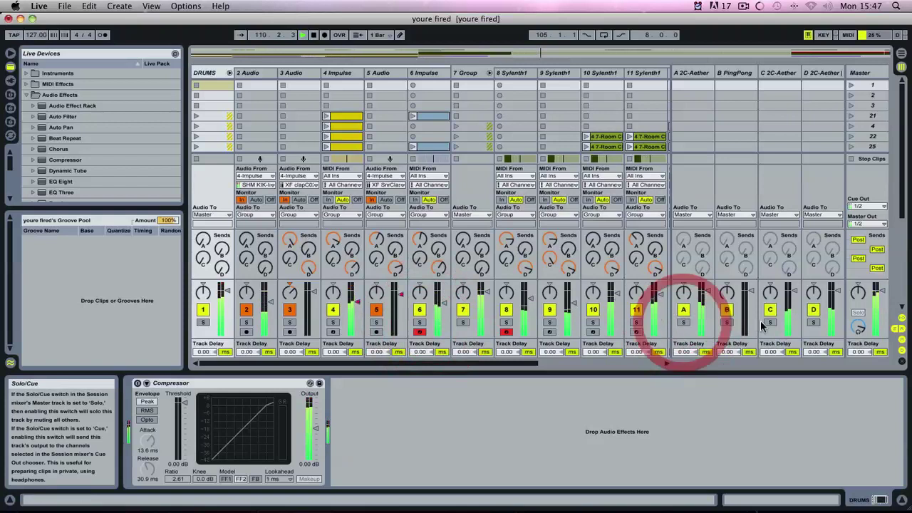
click(813, 325)
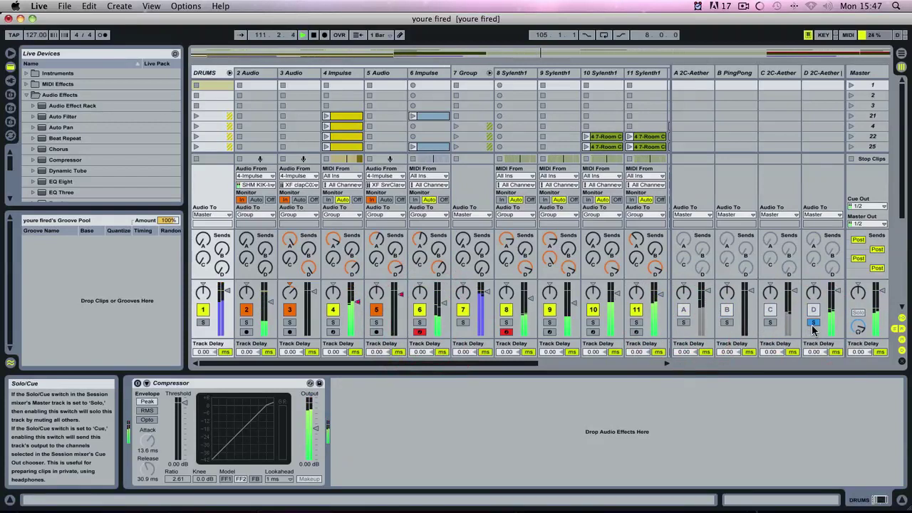
super+click(683, 324)
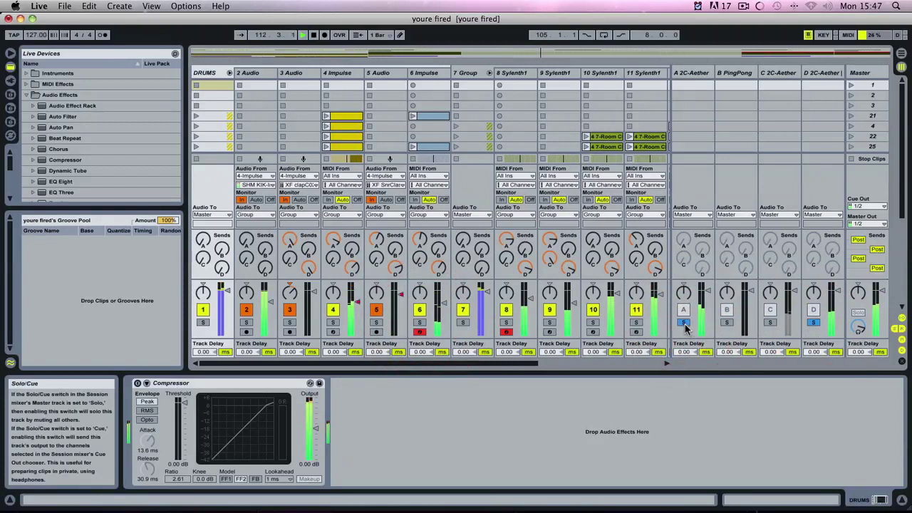
click(683, 324)
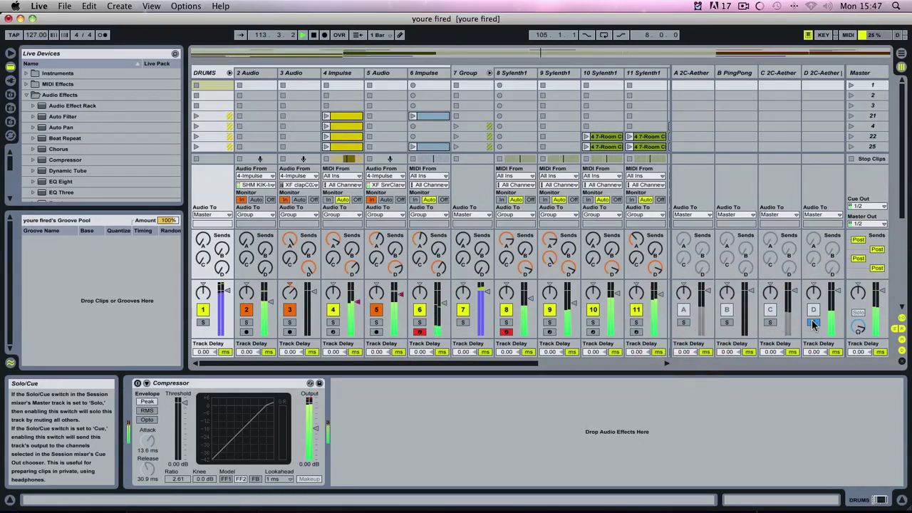
Step: Clear the solo on return track D, solo the DRUMS group and show bars 21 to 121 of the arrangement
click(813, 325)
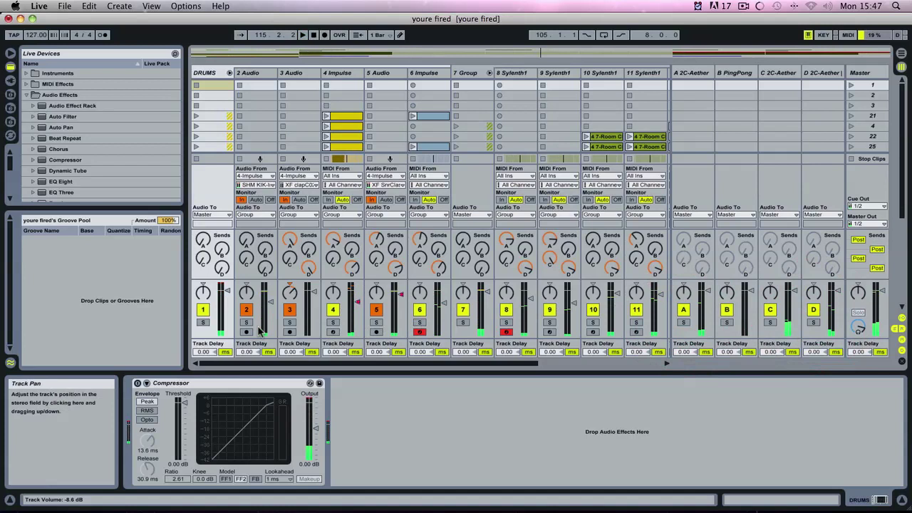
click(202, 322)
key(Tab)
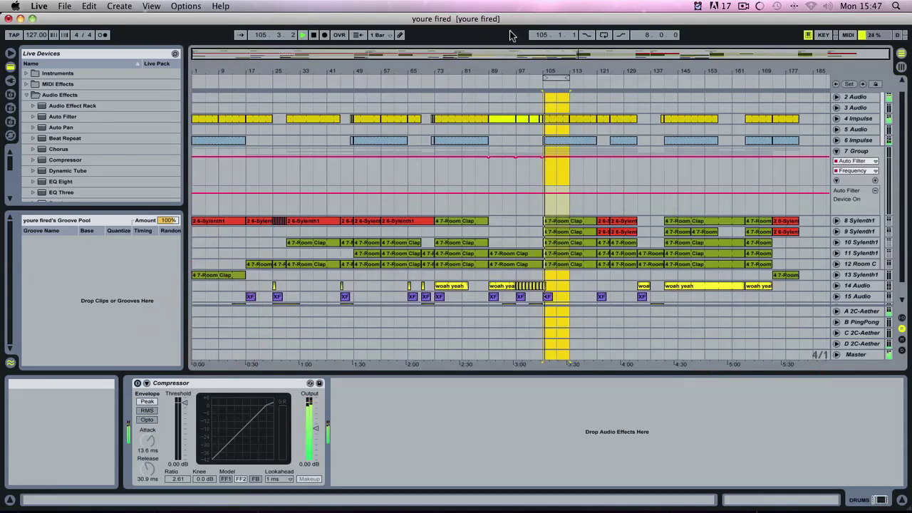
drag(407, 71, 462, 73)
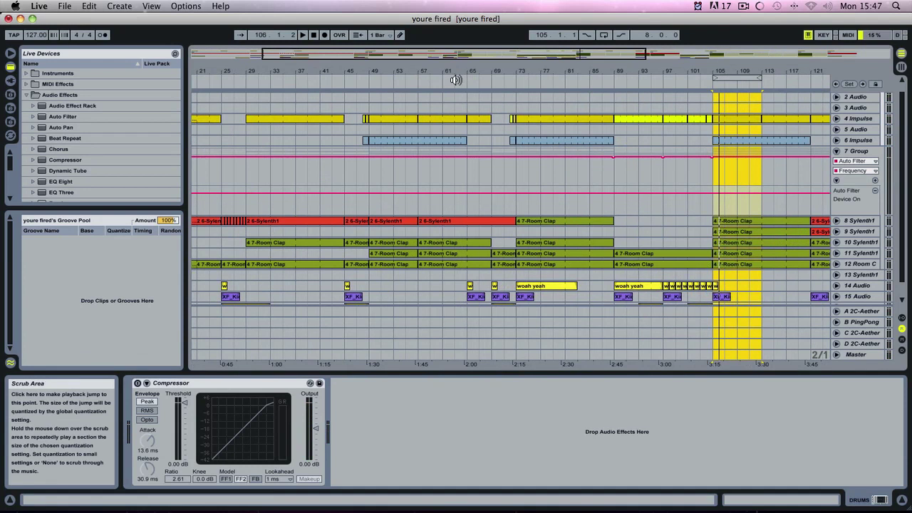
Step: Audition the soloed drums from around bar 63 and select the 4 Impulse clip spanning bars 57 to 65
click(456, 79)
click(460, 119)
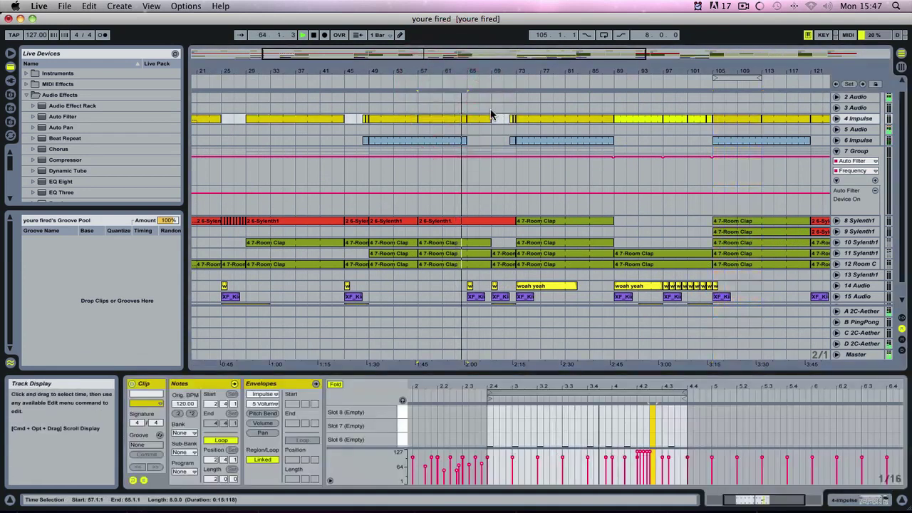
scroll(486, 93, right, 3)
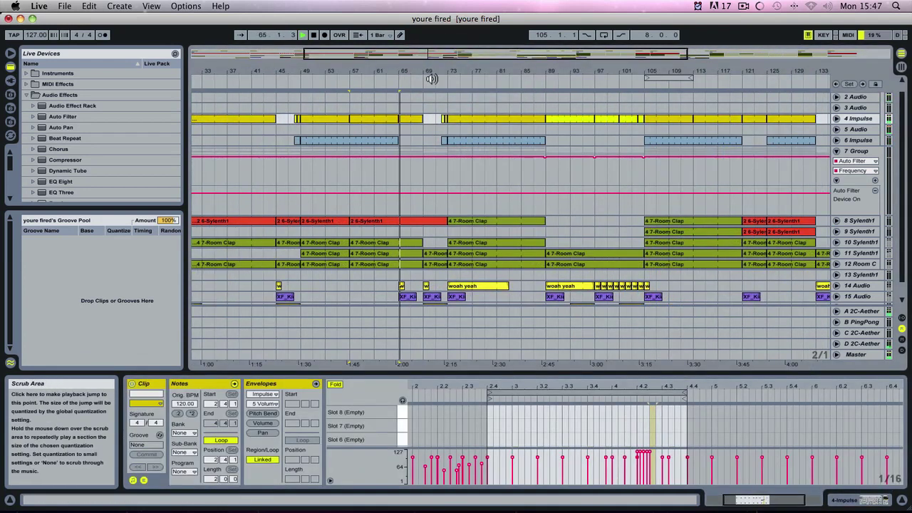
key(space)
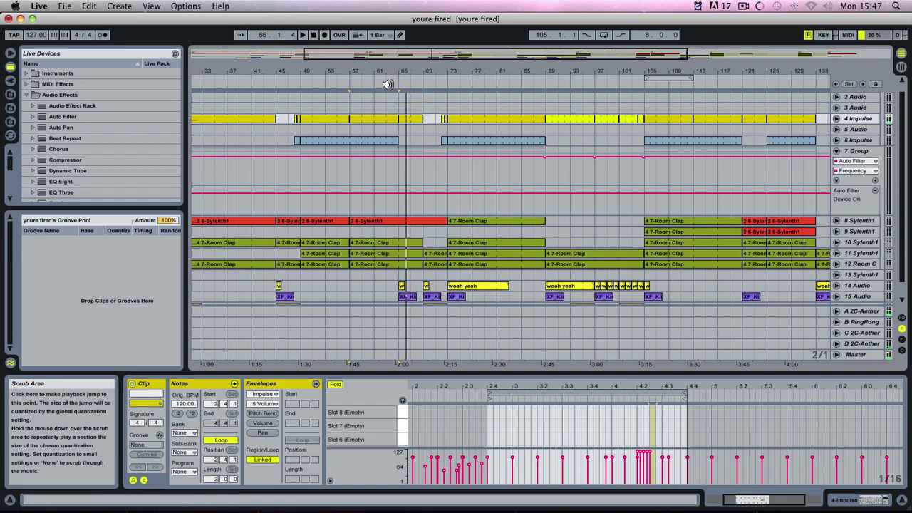
scroll(370, 142, left, 2)
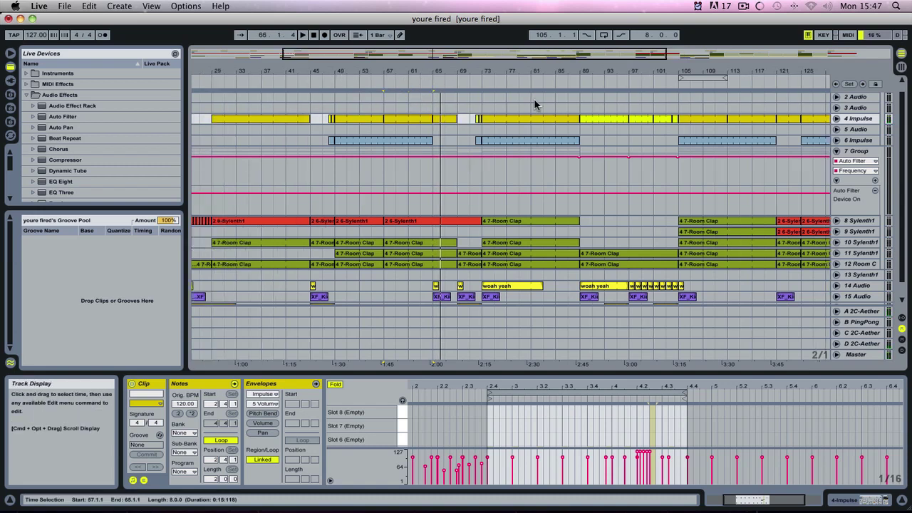
Step: Audition the soloed drums at successive points from bar 73 to bar 105, and move the eight-bar loop region to bar 113
click(480, 80)
click(526, 80)
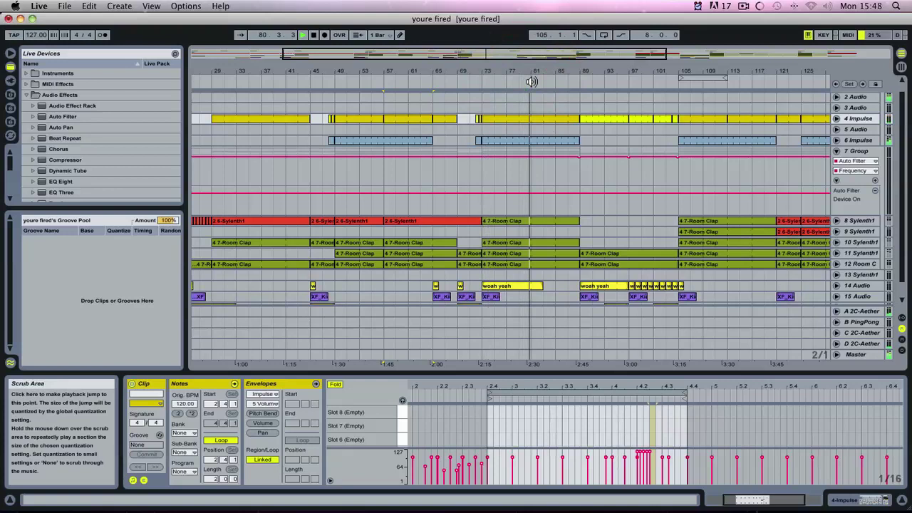
click(555, 83)
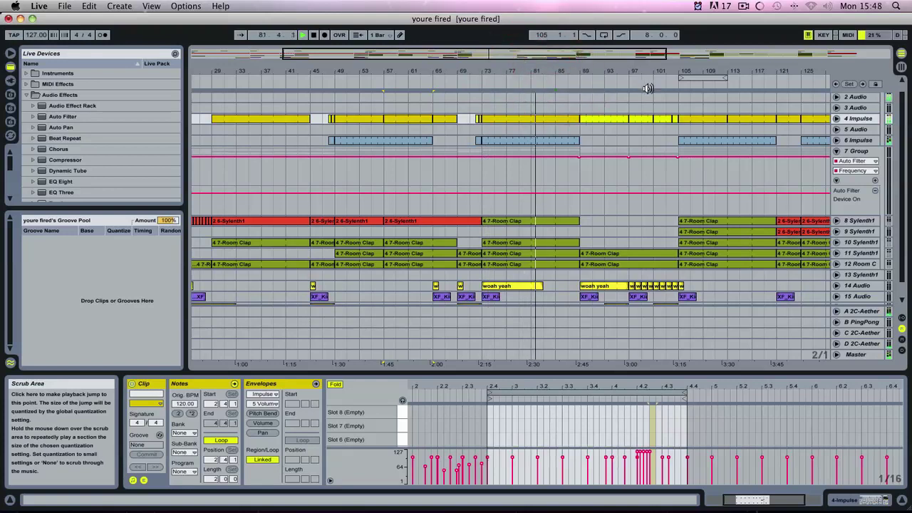
click(678, 85)
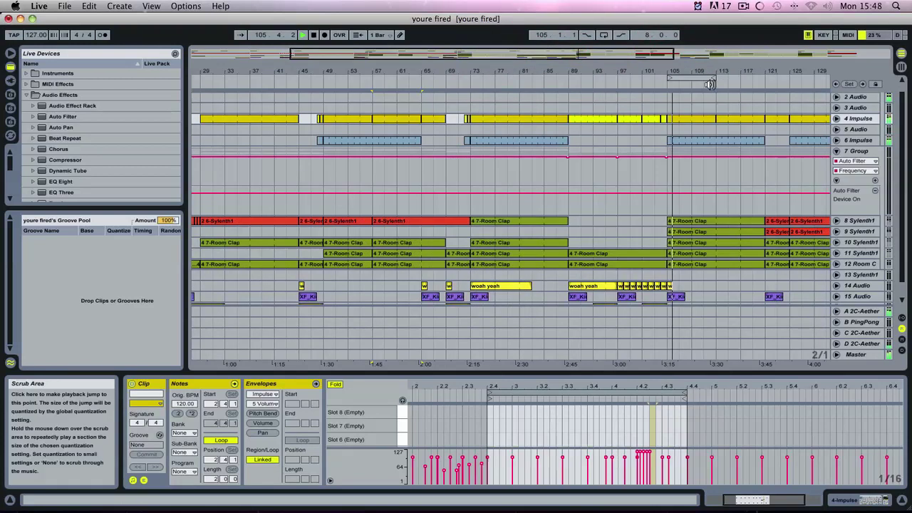
drag(710, 84, 743, 78)
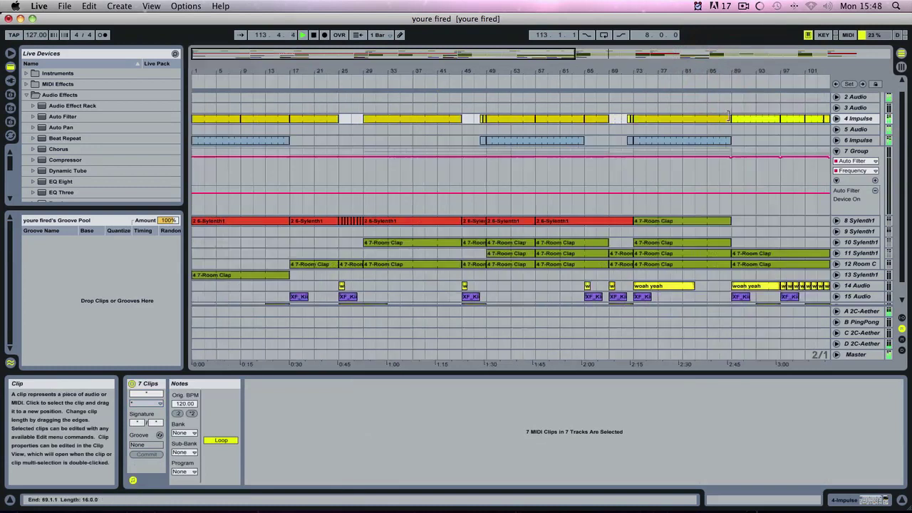
drag(627, 73, 627, 50)
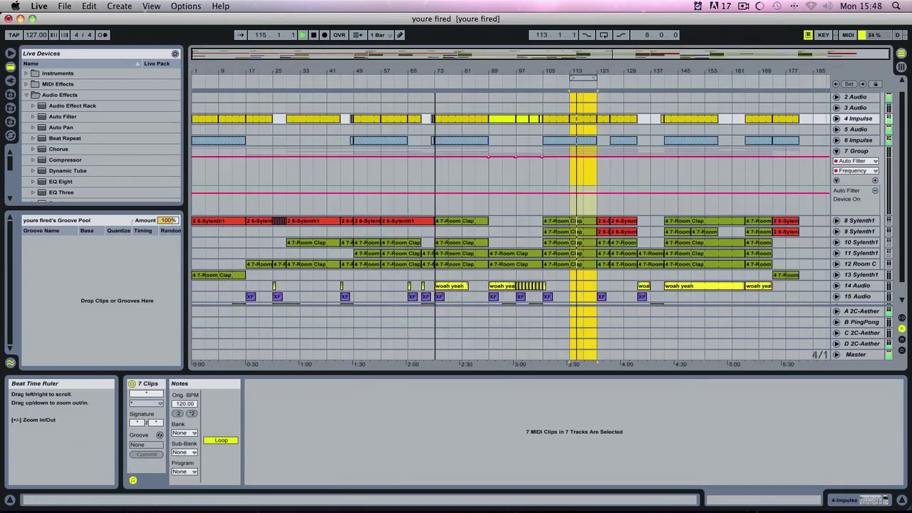
scroll(645, 174, up, 1)
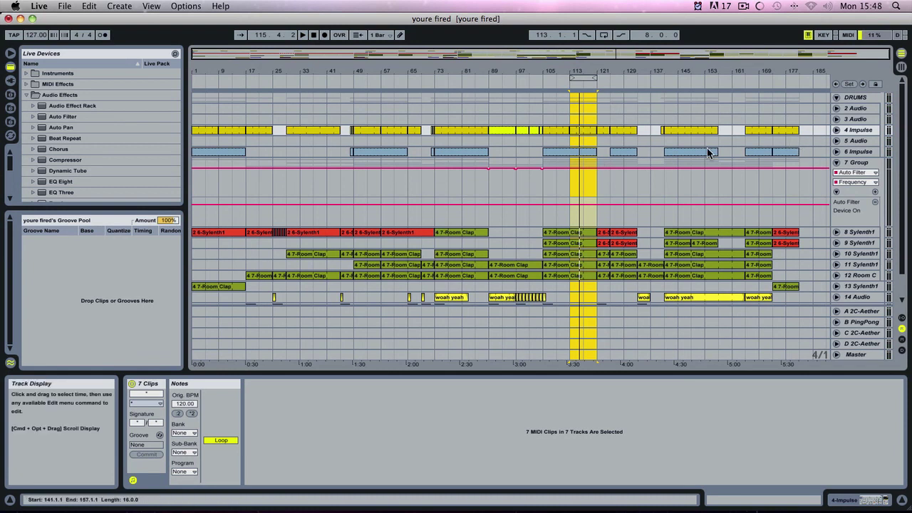
Step: Collapse the DRUMS group so its individual tracks are hidden, and return to the arrangement
key(Tab)
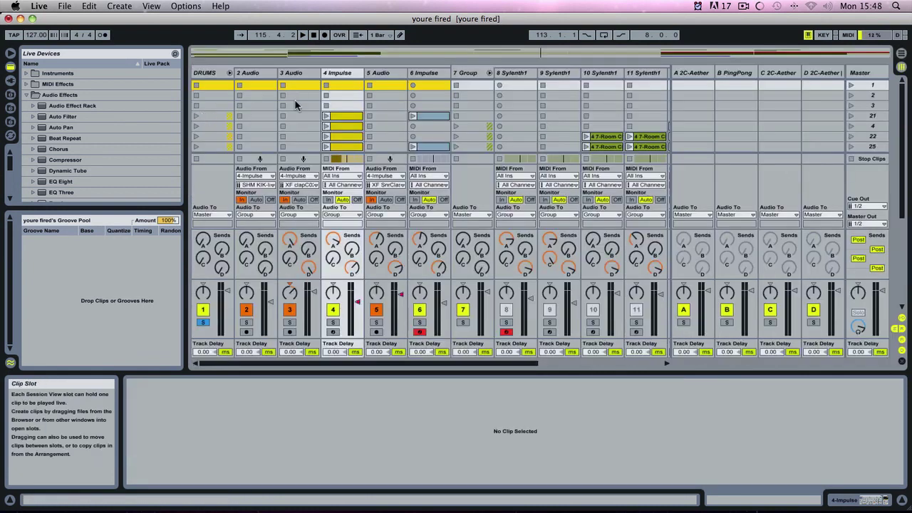
click(228, 73)
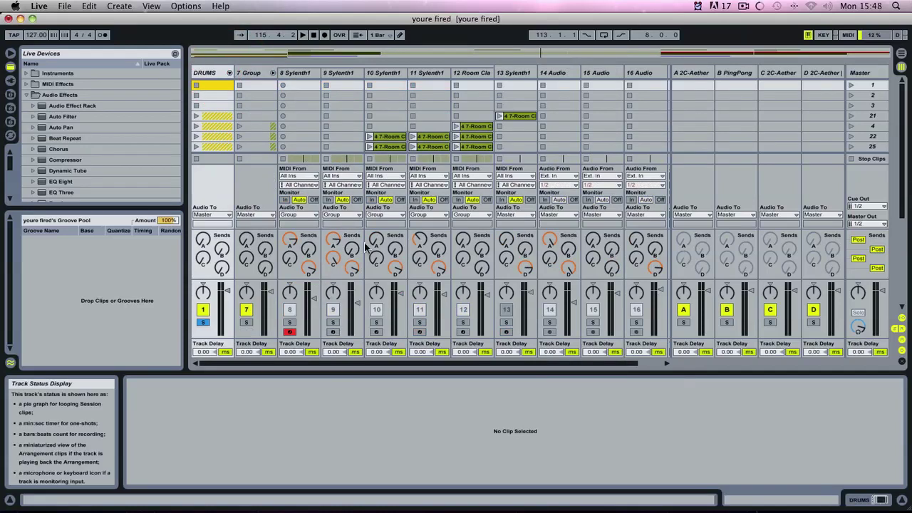
key(Tab)
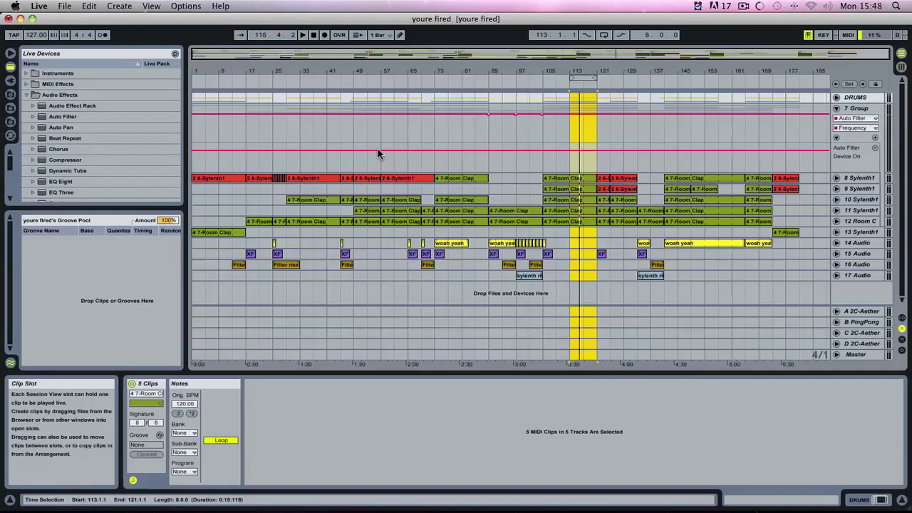
Step: Move the eight-bar loop region to start at bar 17 and start playback there
drag(583, 79, 280, 80)
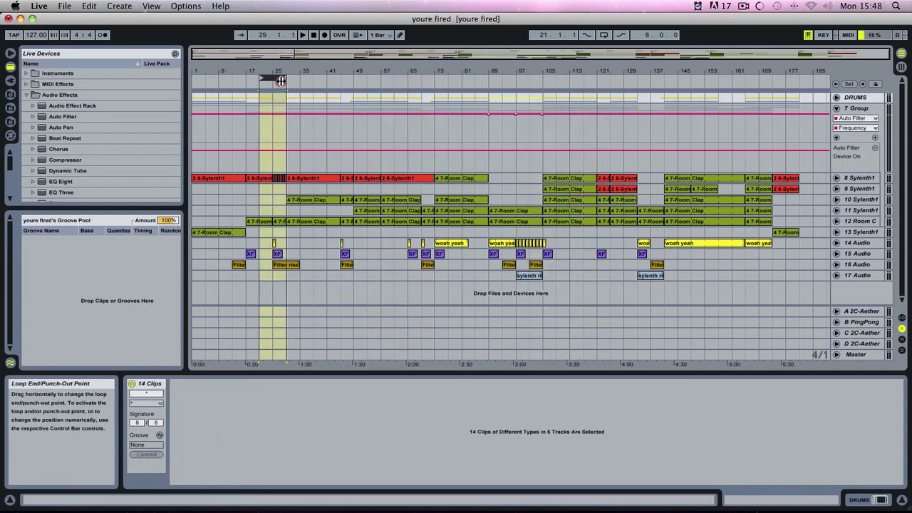
click(271, 84)
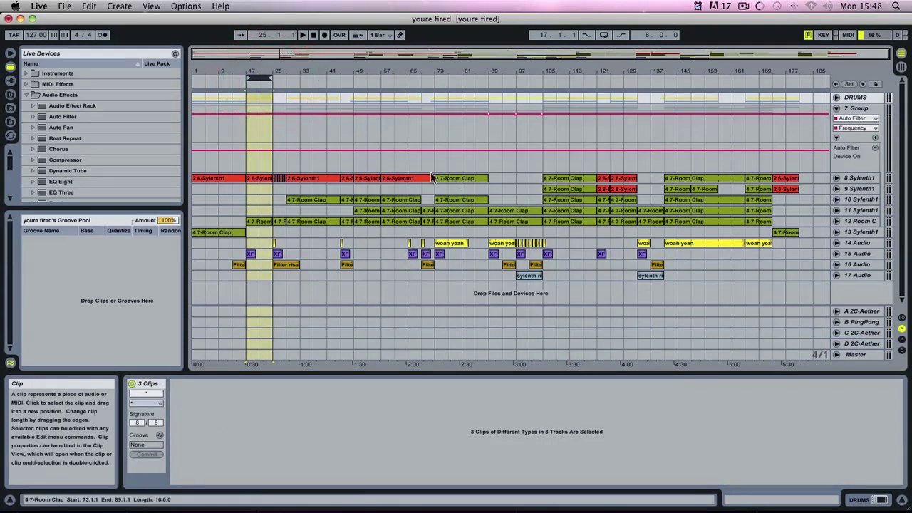
key(Tab)
key(space)
Step: Switch the solo from the DRUMS group to 7 Group and turn on looping for the bar 17 region
key(Tab)
key(Tab)
click(214, 307)
key(Tab)
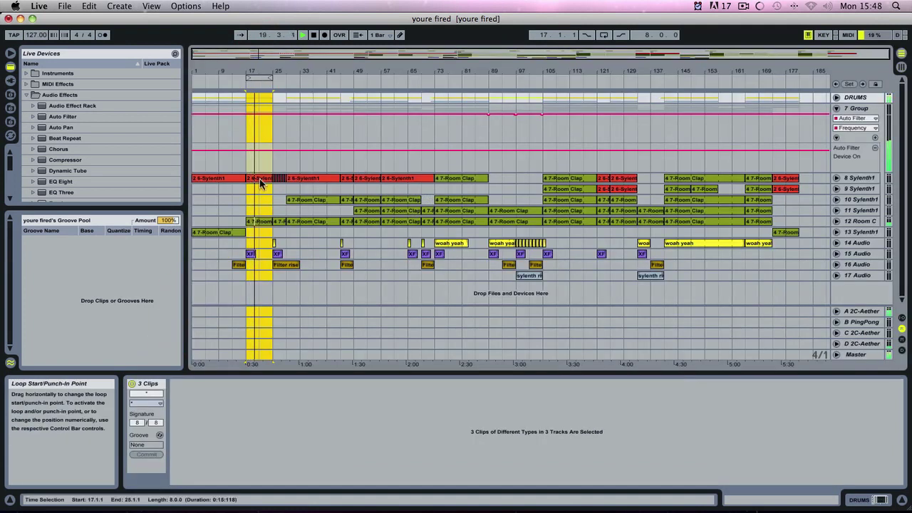
key(Tab)
click(246, 317)
key(Tab)
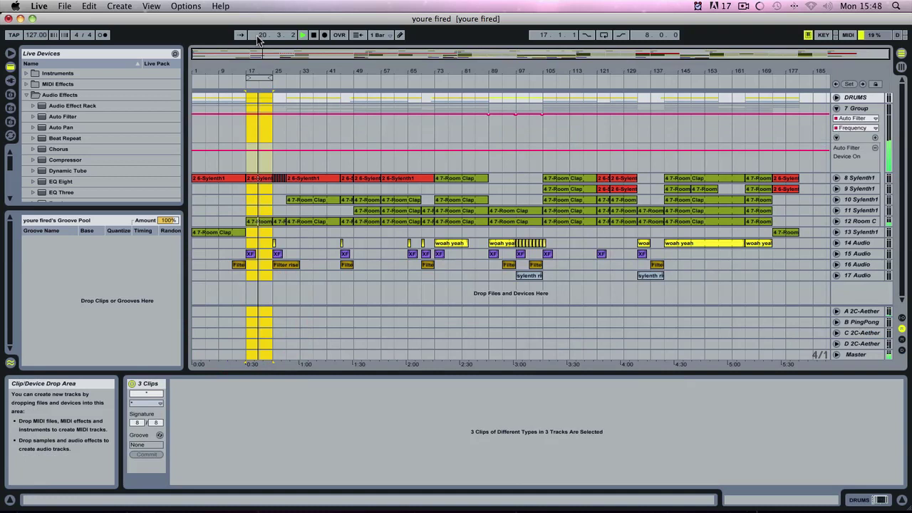
click(603, 34)
key(Tab)
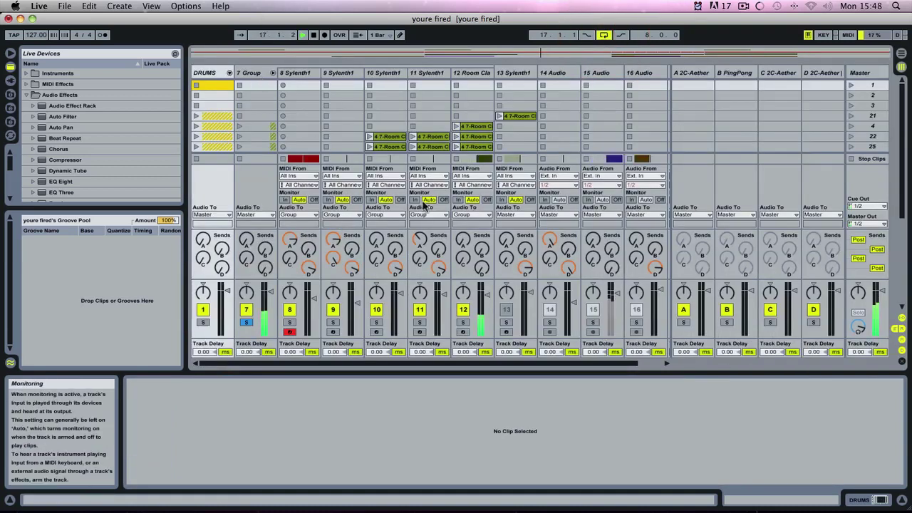
Step: Show the device chain of the 12 Room Clap track and move the record arm from 8 Sylenth1 to it
click(474, 85)
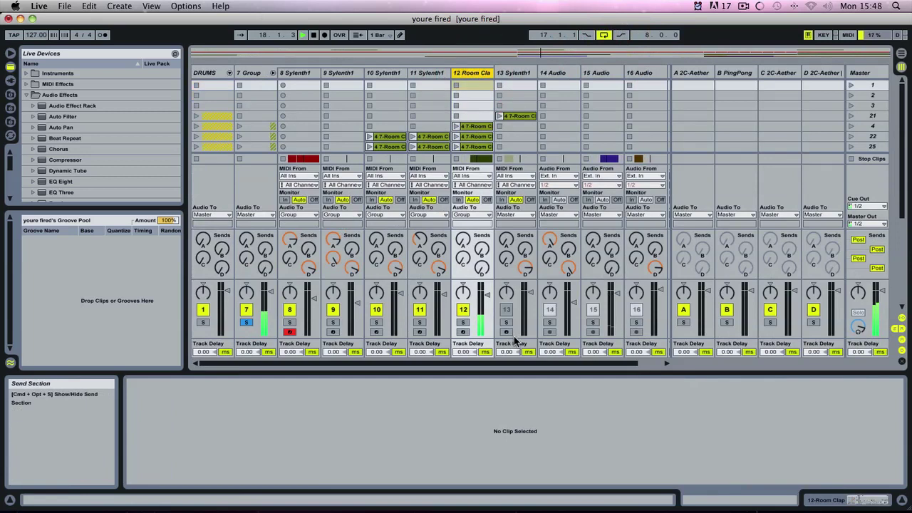
click(469, 73)
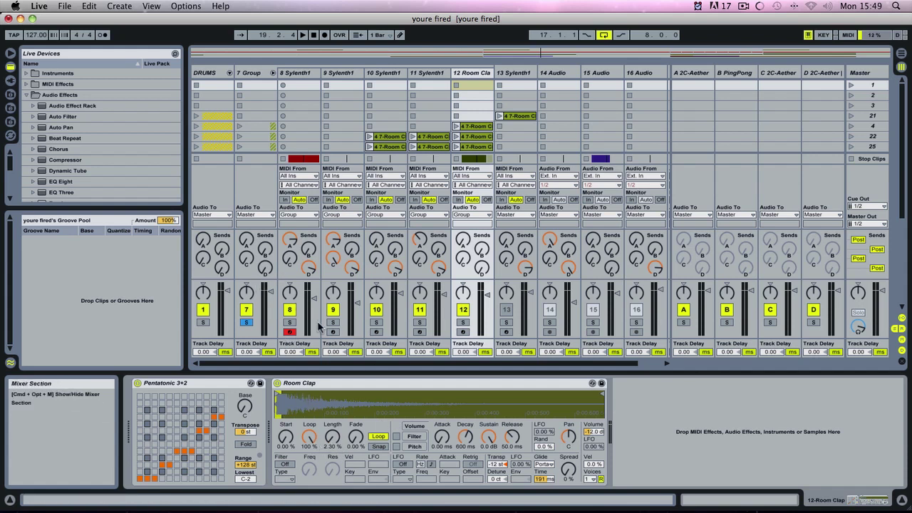
click(290, 332)
click(463, 331)
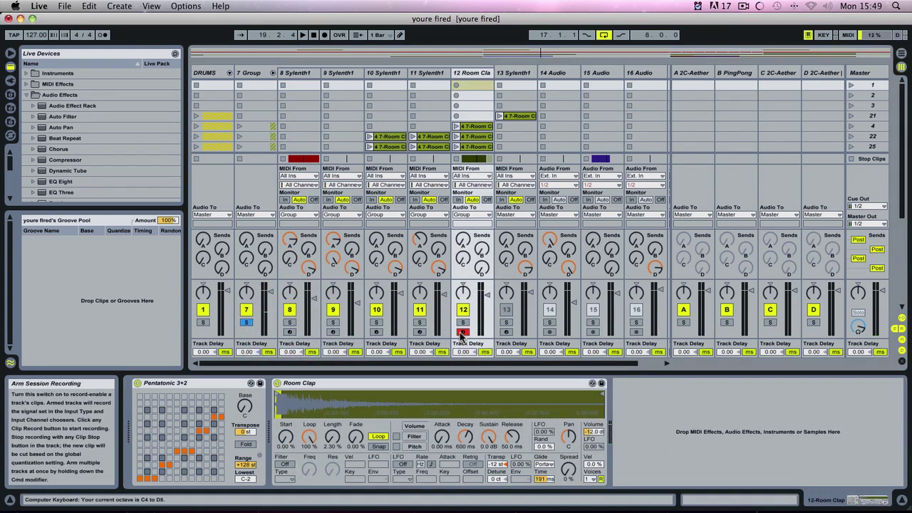
scroll(462, 334, down, 5)
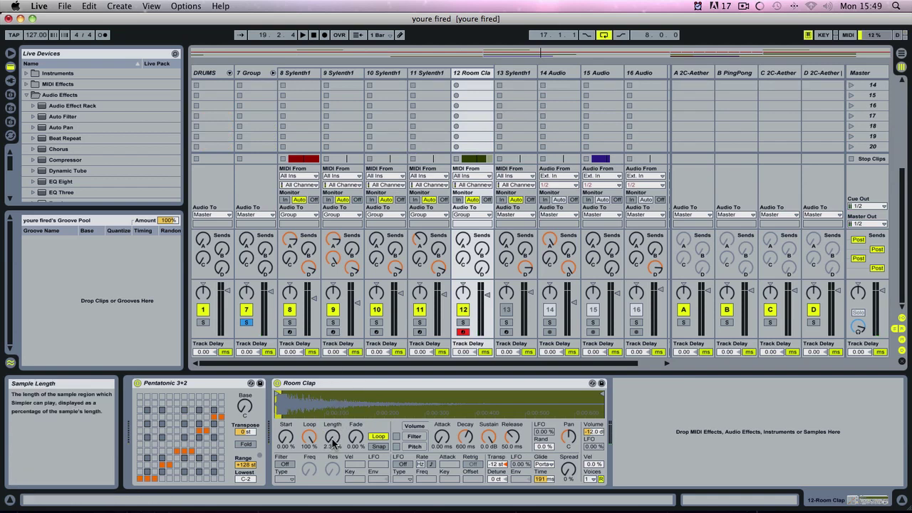
Step: Demonstrate the Room Clap sample length by raising it to about 62%, and return it to 2.30%
drag(333, 439, 333, 359)
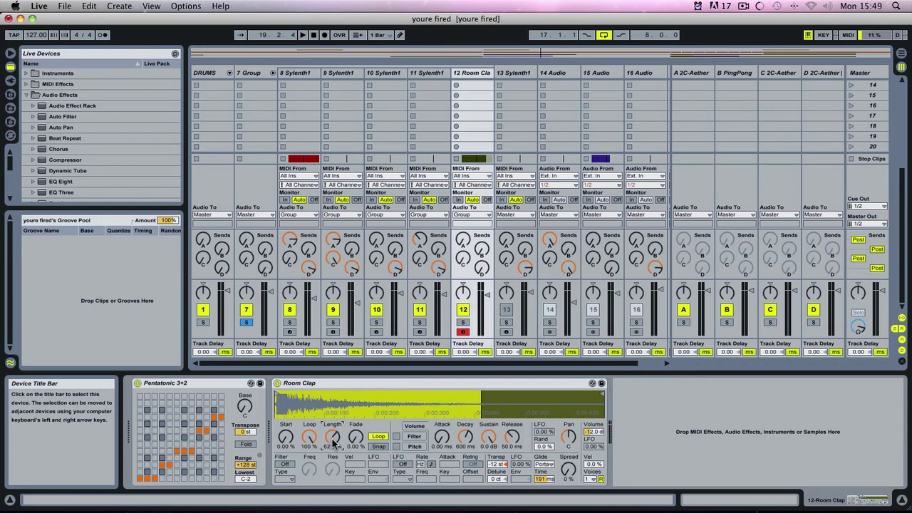
drag(333, 443, 333, 449)
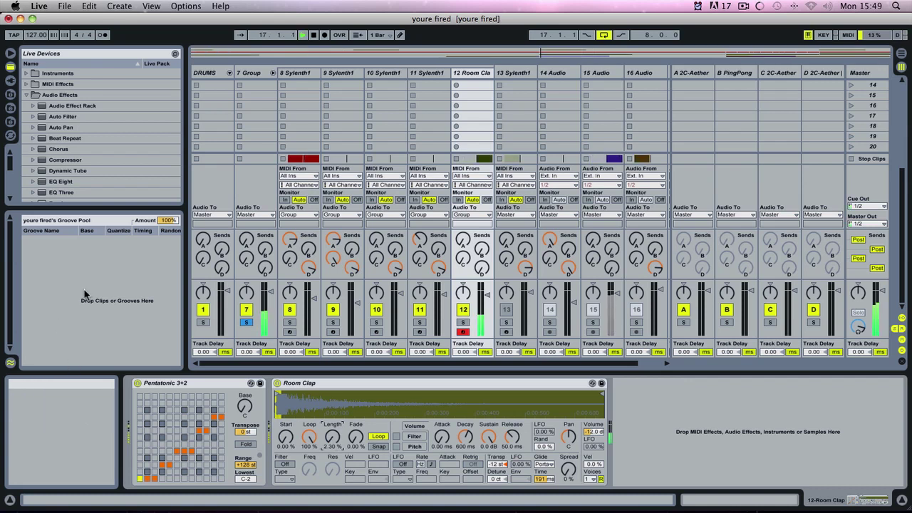
Step: Open the 12 Room Clap track's clip at bar 17 in an enlarged note editor
key(Tab)
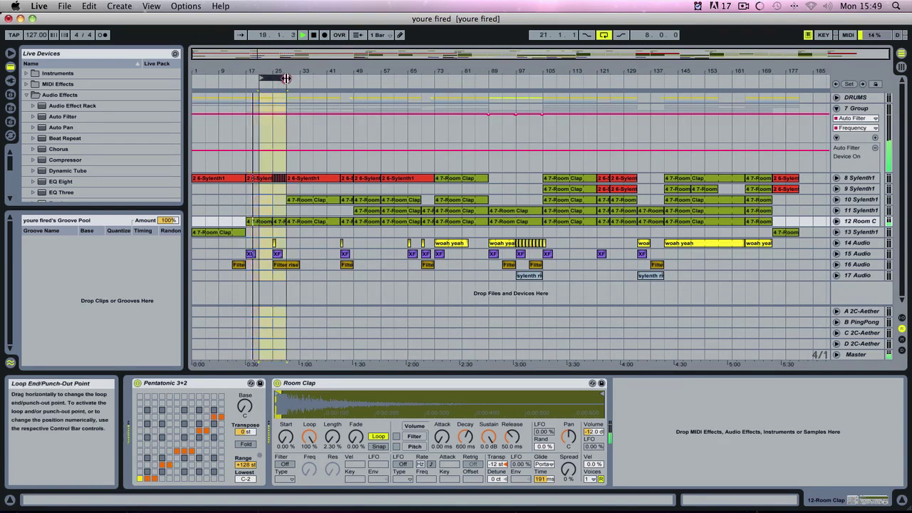
key(space)
double_click(256, 221)
drag(388, 381, 356, 179)
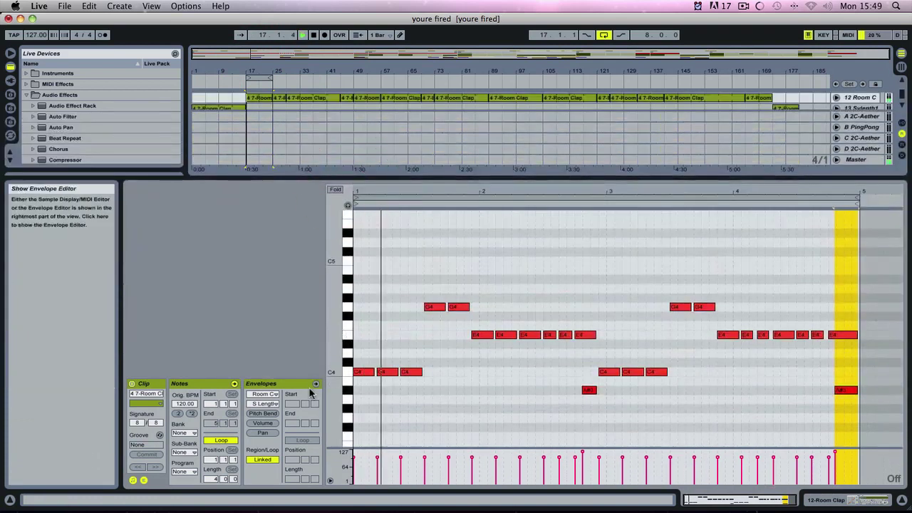
Step: Examine the Room Clap clip's mixer and MIDI Ctrl pitch bend envelopes and the envelope devices and parameters on offer
click(261, 413)
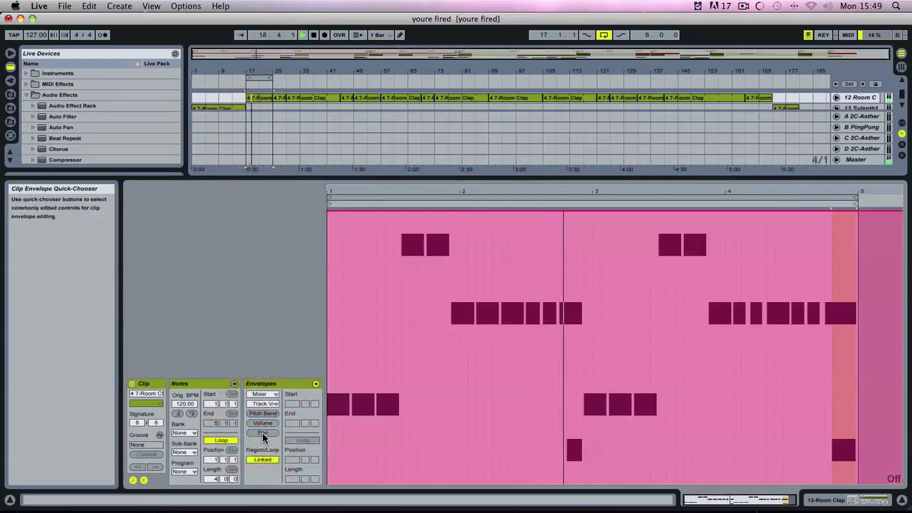
click(262, 432)
click(274, 413)
click(274, 394)
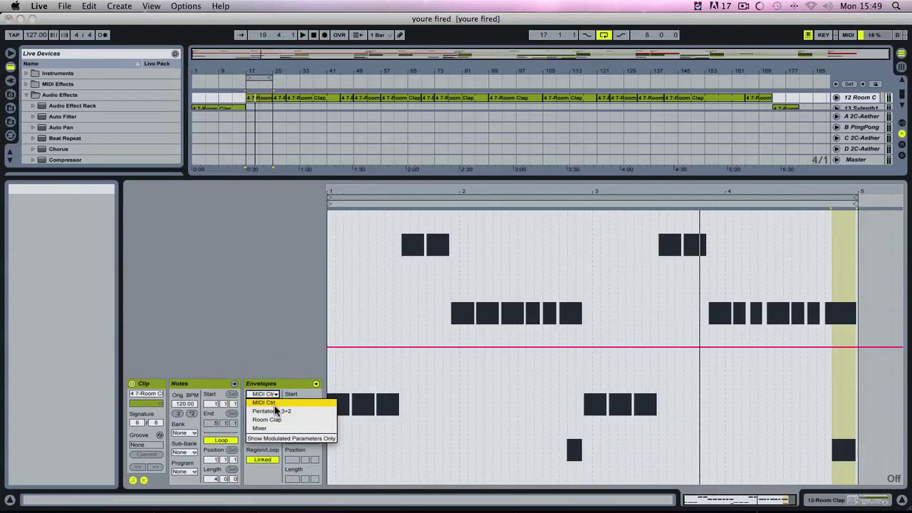
click(274, 405)
click(270, 403)
scroll(290, 99, down, 3)
scroll(291, 102, up, 3)
scroll(292, 102, down, 3)
click(399, 153)
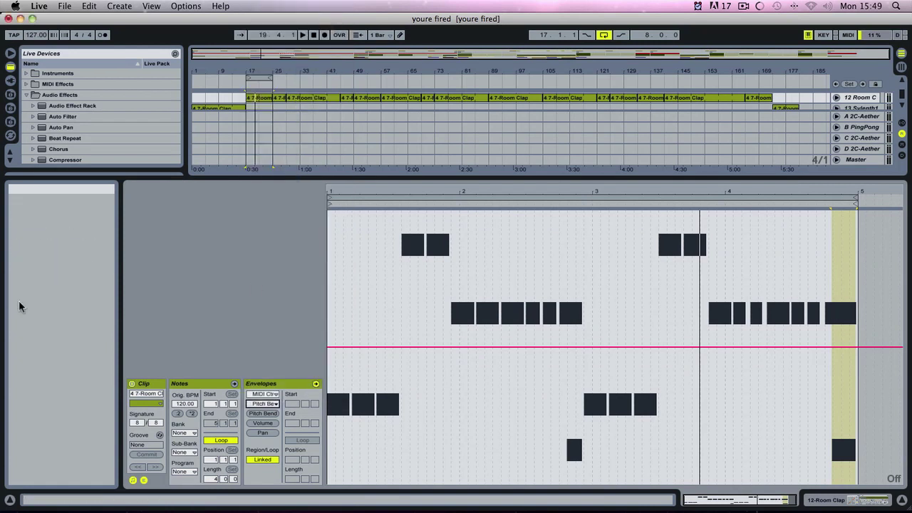
Step: Reopen the Room Clap clip's notes, point out the final A#3 note and play the looped pattern
click(234, 384)
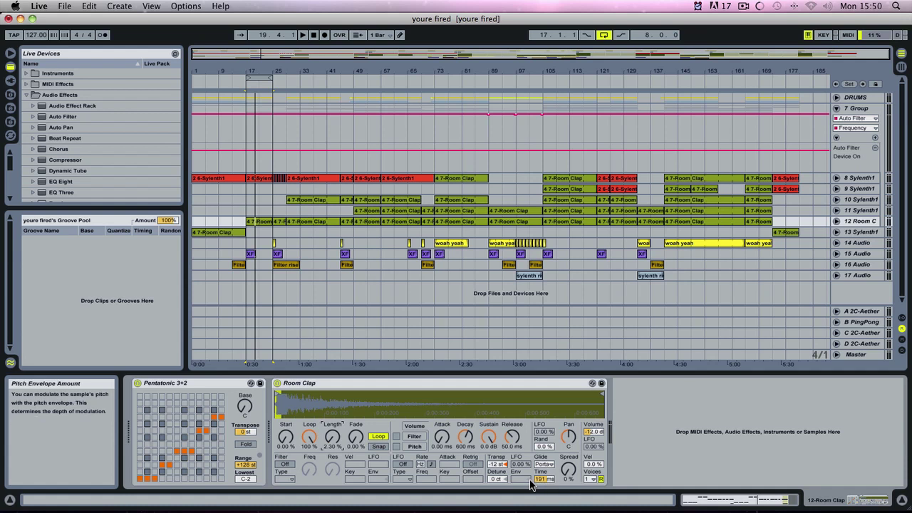
double_click(253, 221)
click(845, 395)
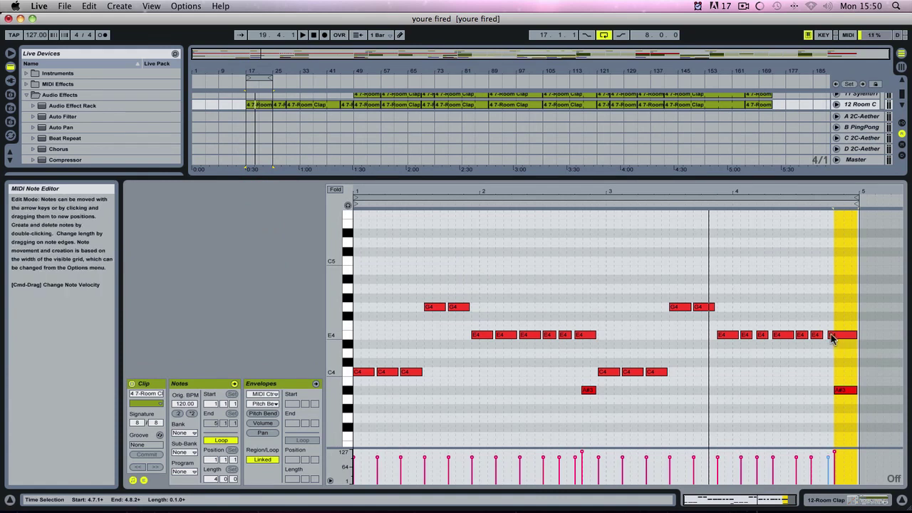
key(space)
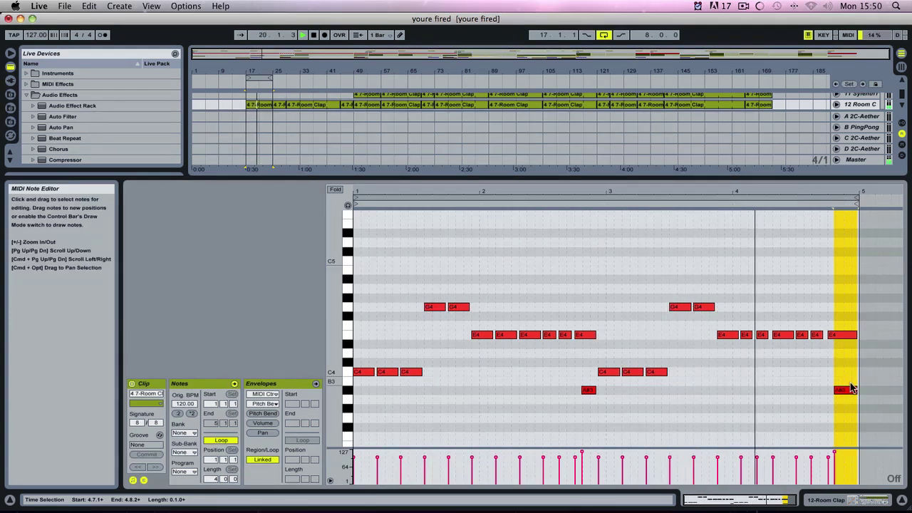
Step: Stop playback, shrink the note editor to reveal the arrangement tracks, and play the eight-bar loop from bar 29
key(space)
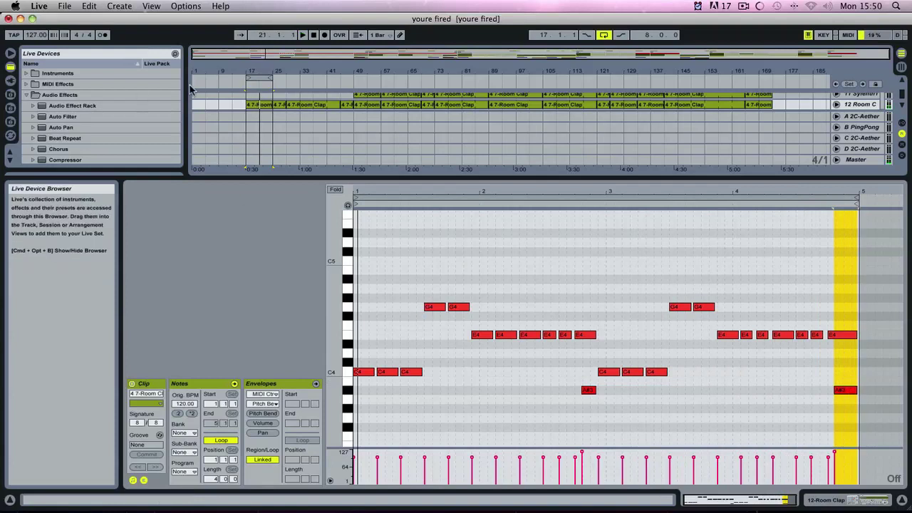
drag(274, 173, 289, 304)
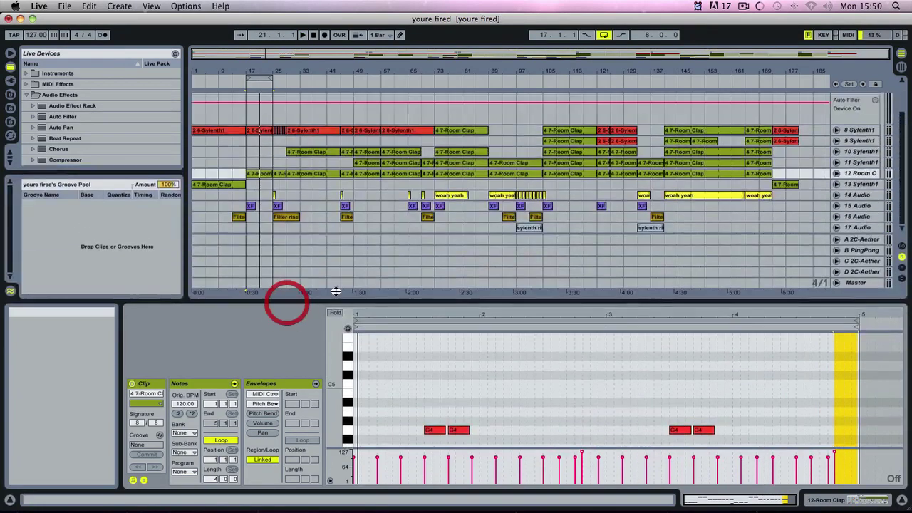
drag(260, 77, 312, 78)
click(374, 95)
click(312, 79)
key(space)
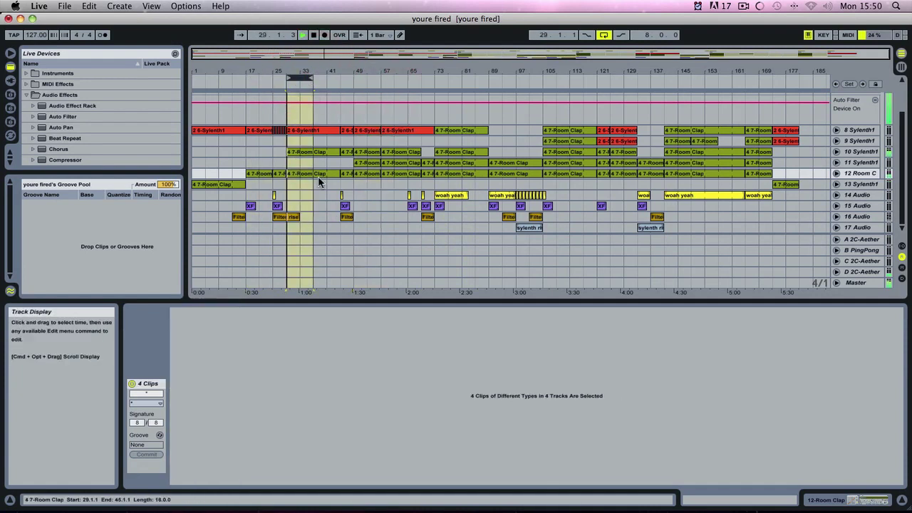
Step: Take the synth group out of solo, solo the 10 Sylenth1 track during playback and show its device chain
key(space)
key(Tab)
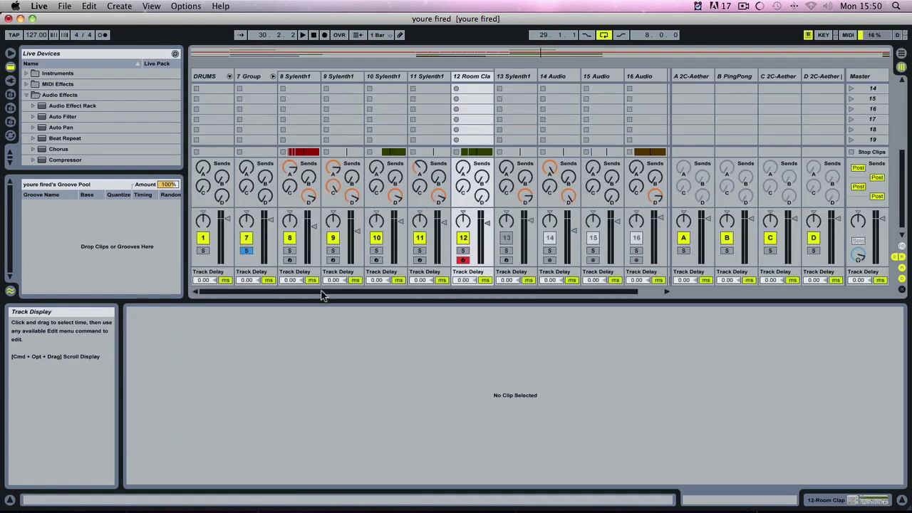
key(space)
click(247, 250)
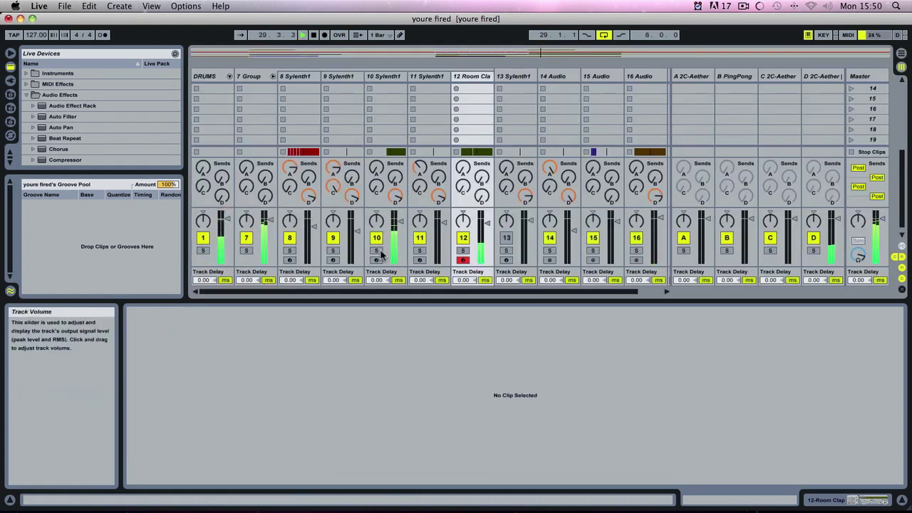
click(376, 250)
double_click(379, 74)
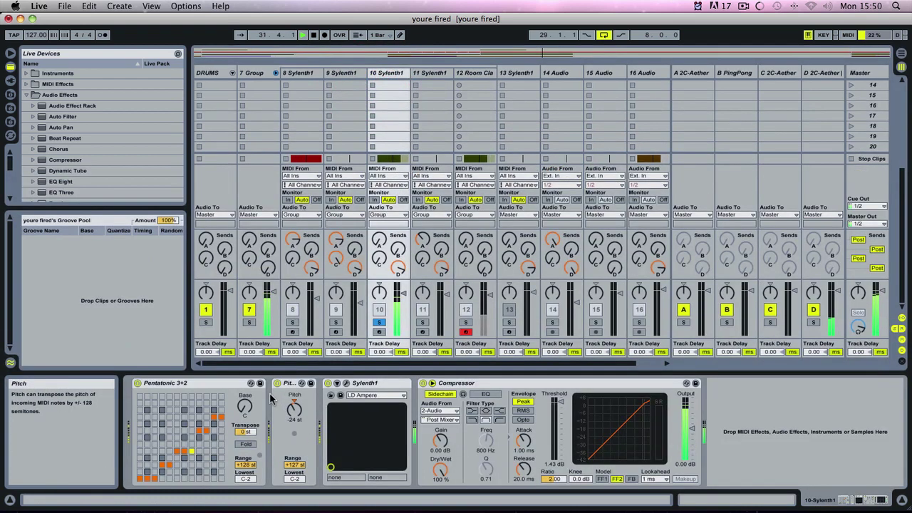
Step: Demonstrate the 10 Sylenth1 synth's Part A by sweeping the Oscillator A2 volume, ending at 10.00, and close the synth
click(337, 383)
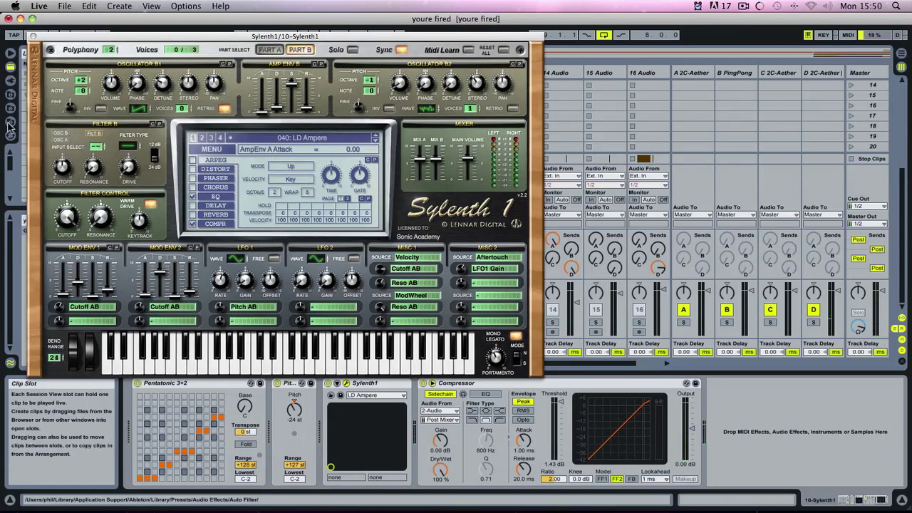
click(264, 51)
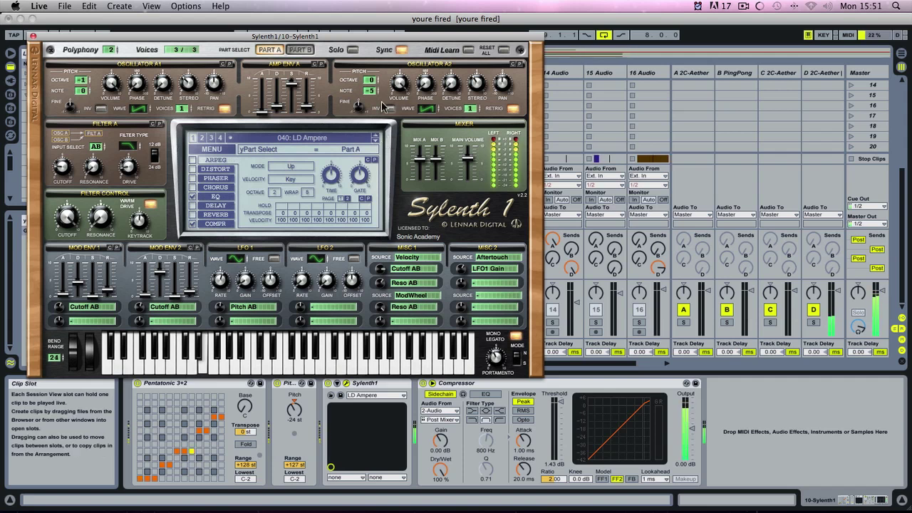
click(401, 85)
drag(376, 151, 398, 76)
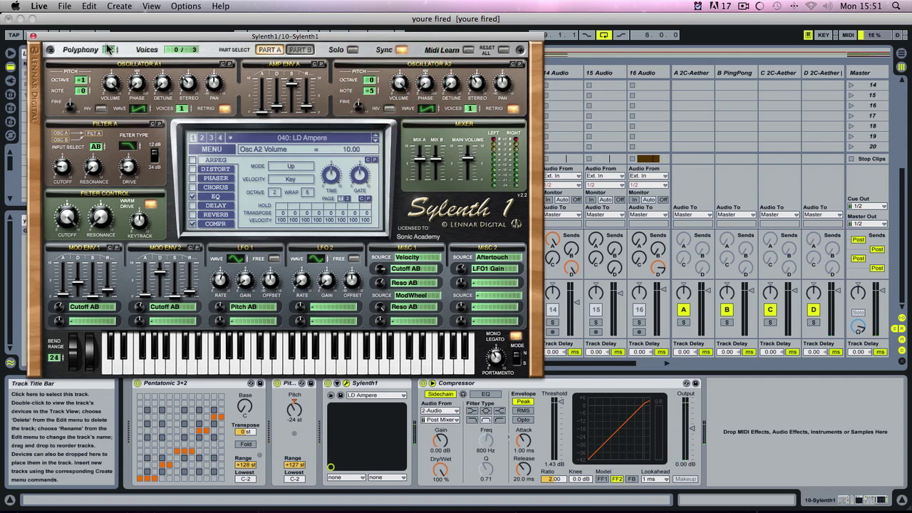
click(33, 36)
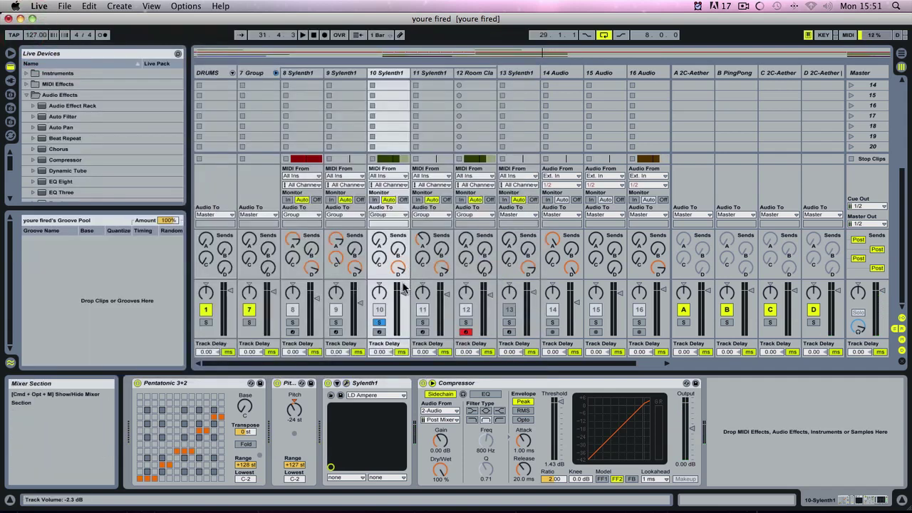
Step: Demonstrate Part B of the 10 Sylenth1 synth by sweeping the Oscillator B2 volume, ending at 0.48, and close the synth
click(340, 395)
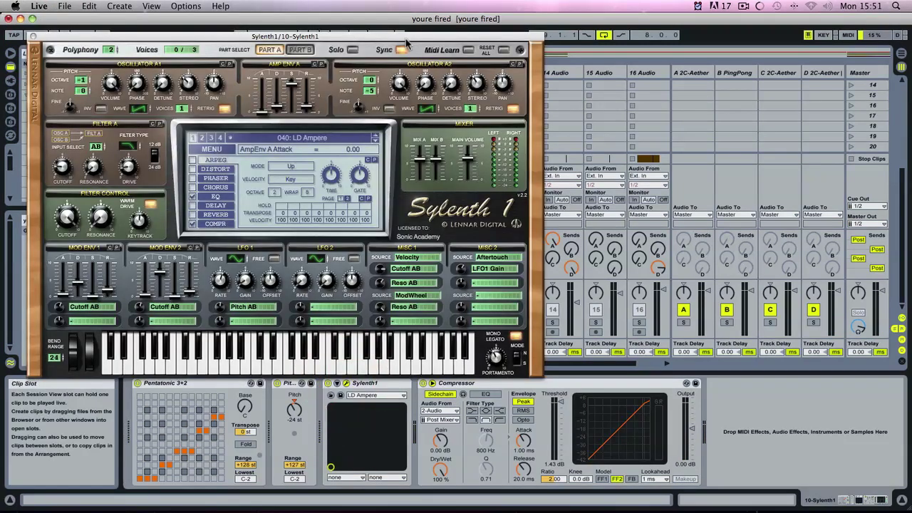
click(307, 48)
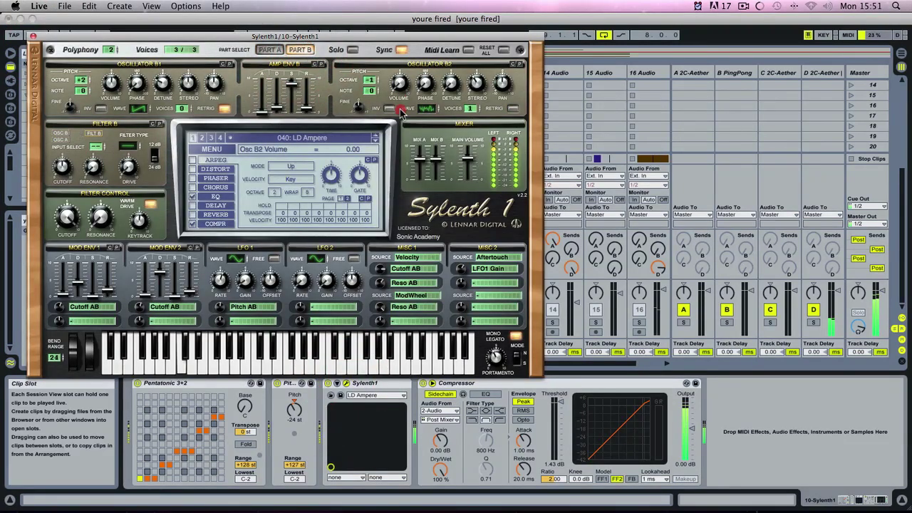
drag(404, 99, 401, 83)
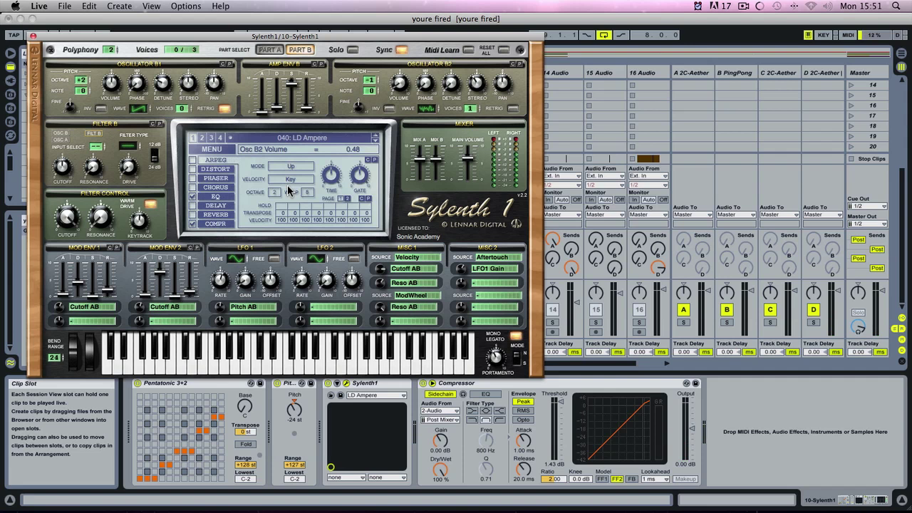
click(34, 35)
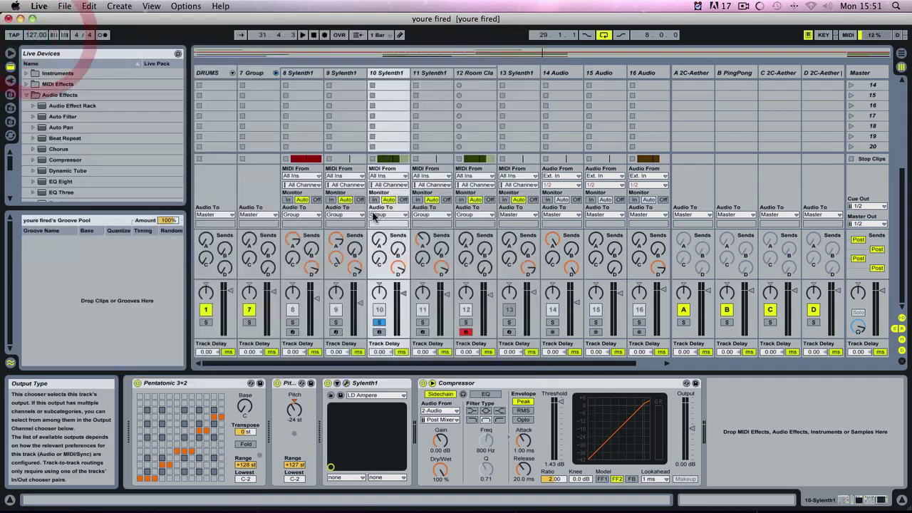
Step: Take 10 Sylenth1 out of solo, play the full mix from bar 41 and move the loop on to bar 49
key(Tab)
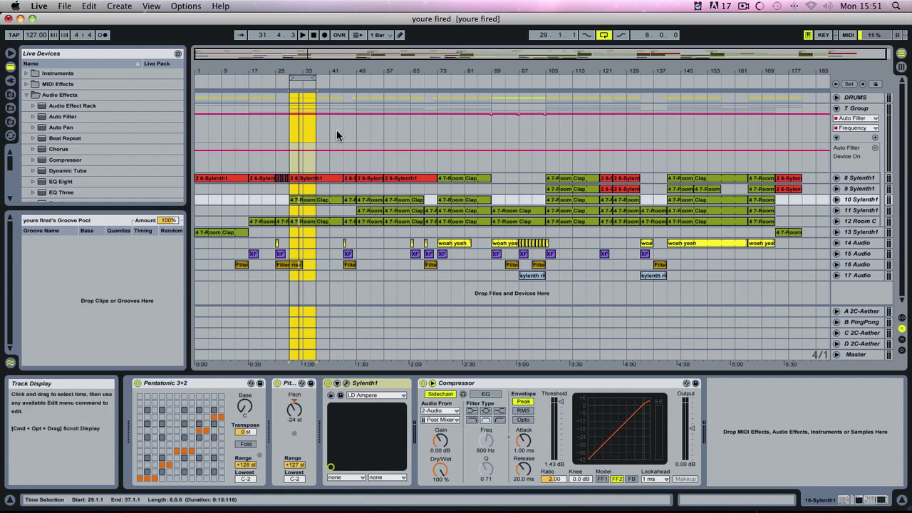
drag(311, 78, 352, 84)
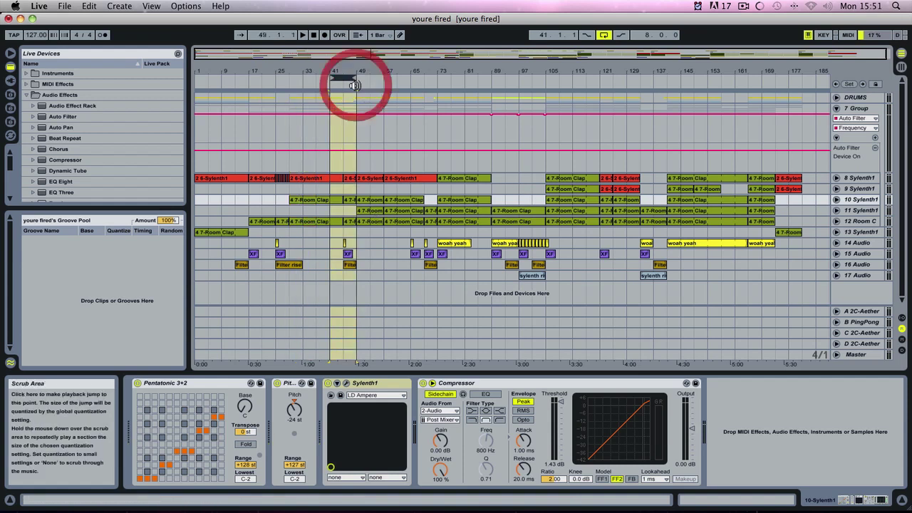
key(Tab)
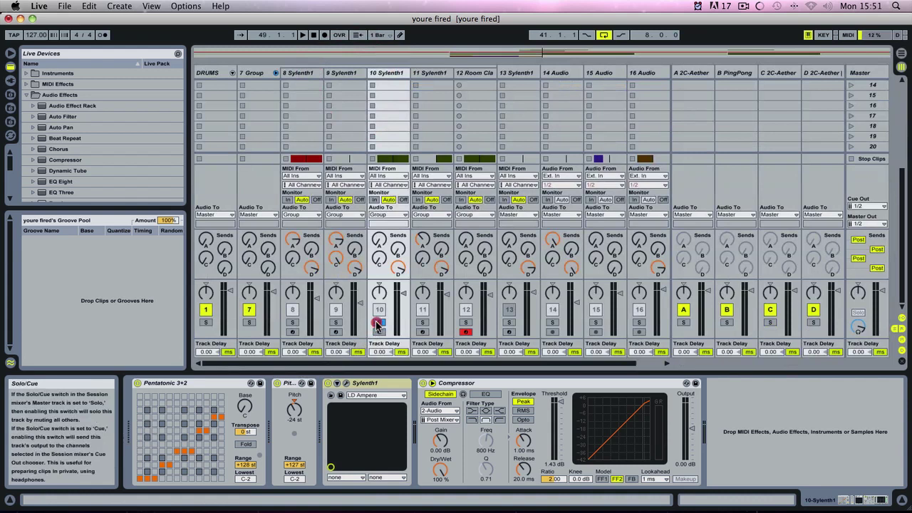
key(Tab)
key(space)
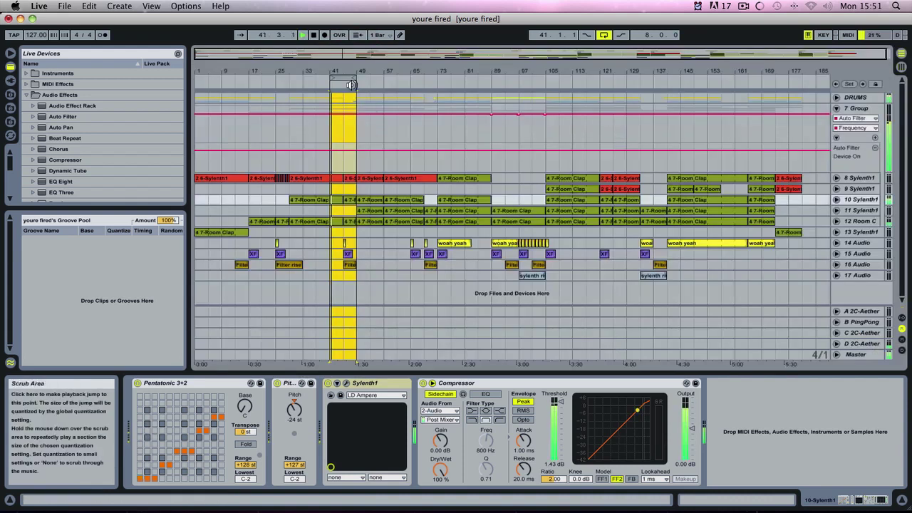
drag(353, 77, 380, 77)
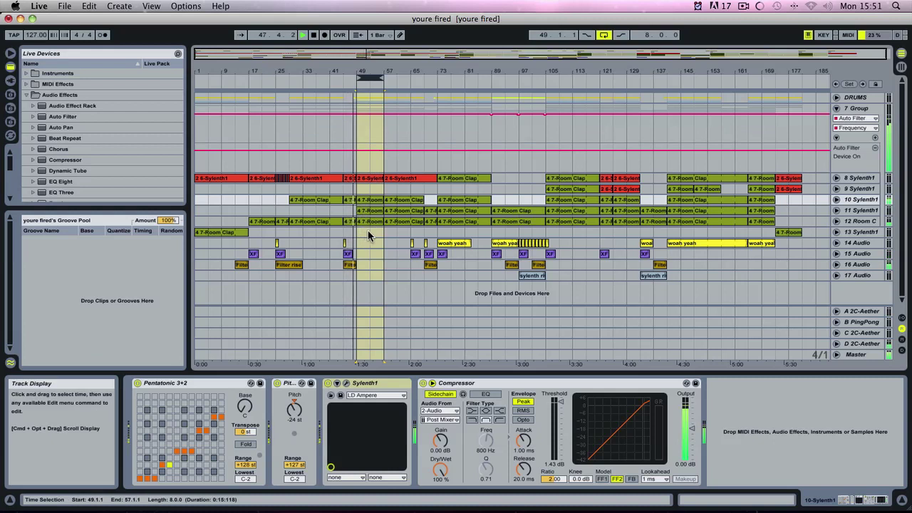
key(space)
Step: Set a four-bar loop at bar 45 and examine the Pitch Bend envelope of the 10 Sylenth1 clip there
drag(379, 78, 355, 79)
click(350, 203)
double_click(349, 203)
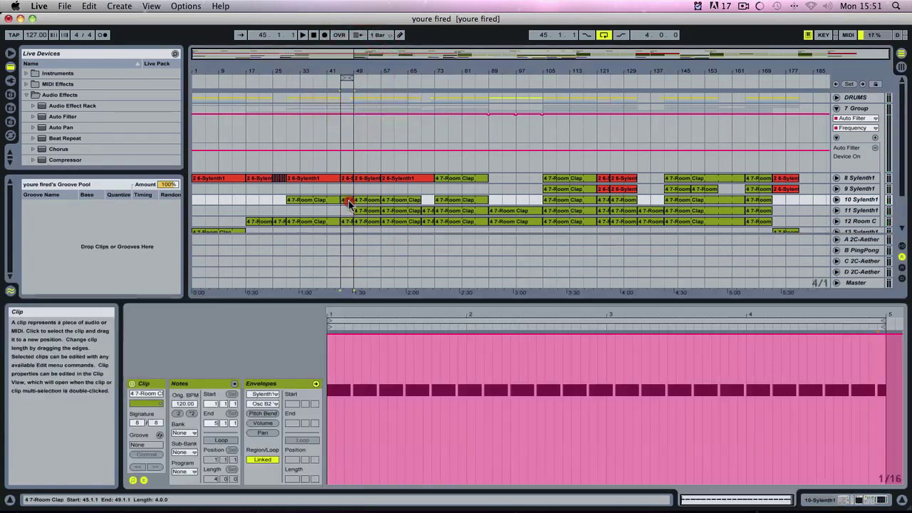
click(263, 413)
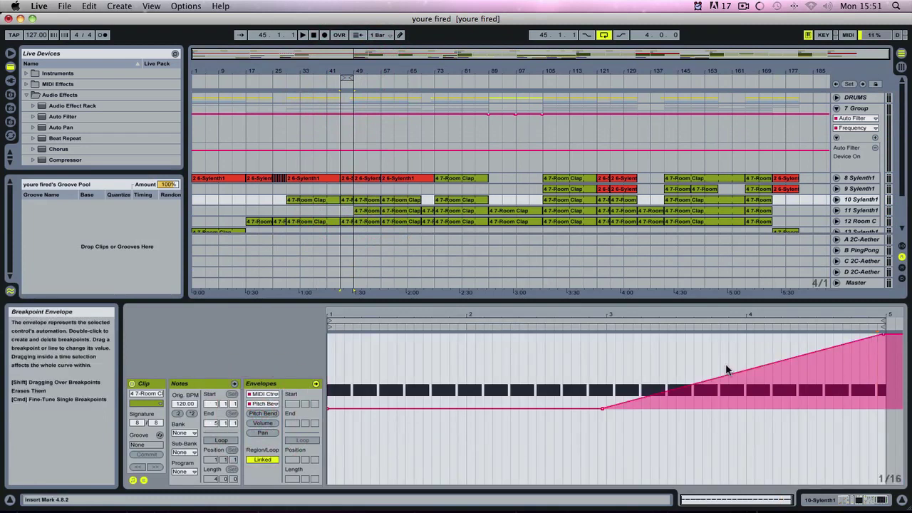
Step: Loop bars 49 to 57, play the synth group in solo and solo the 11 Sylenth1 track within it
drag(347, 77, 365, 77)
click(376, 81)
key(Tab)
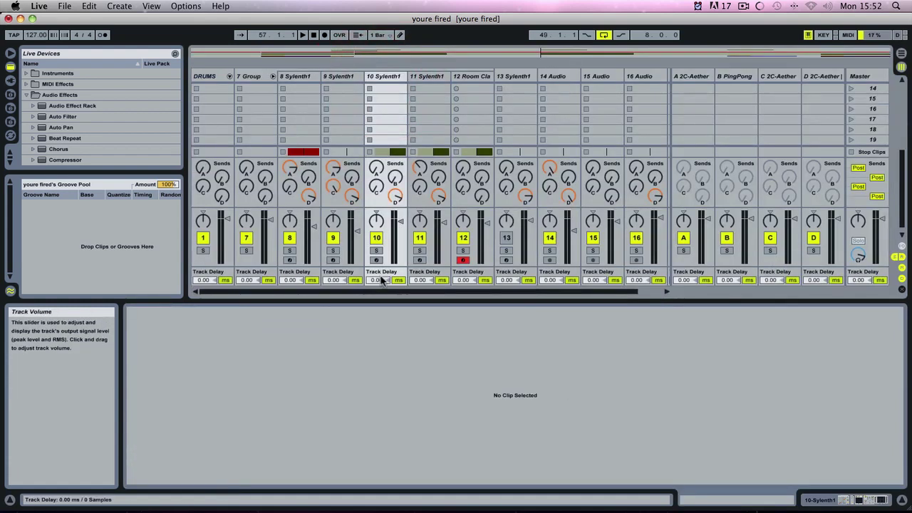
click(246, 250)
key(space)
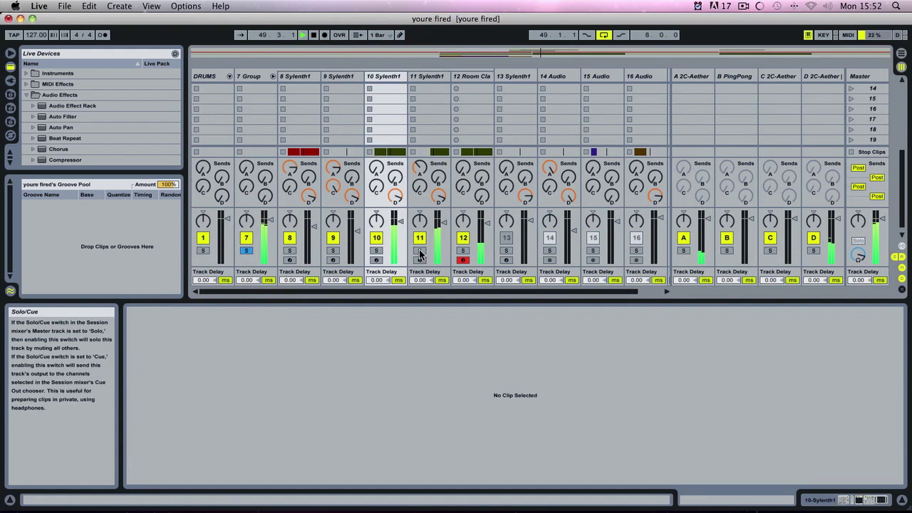
click(419, 250)
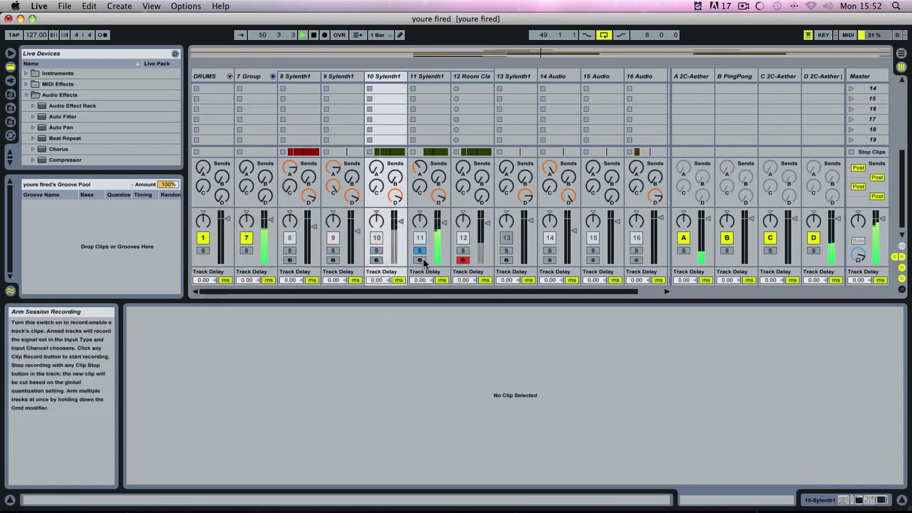
Step: Open the 11 Sylenth1 track's synth, demonstrate Part A by adjusting the Oscillator A2 volume to 8.10, and close the synth
click(431, 77)
double_click(433, 76)
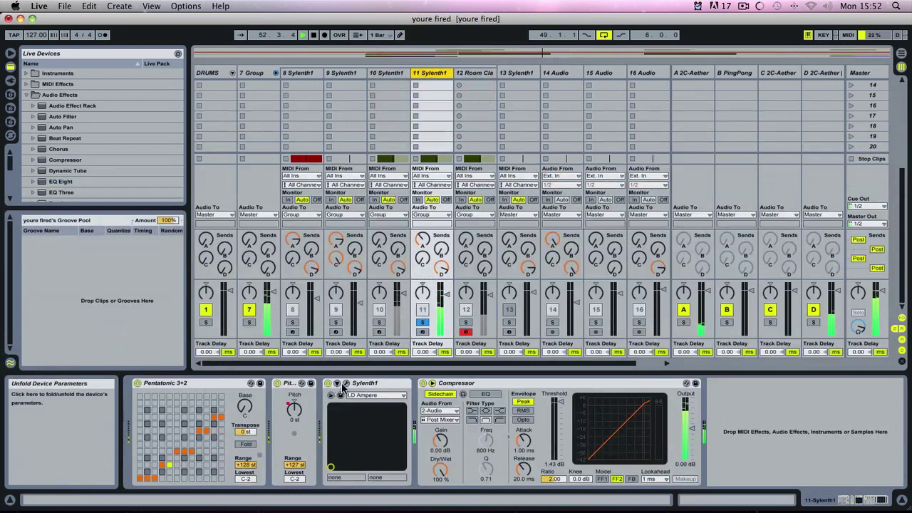
click(347, 385)
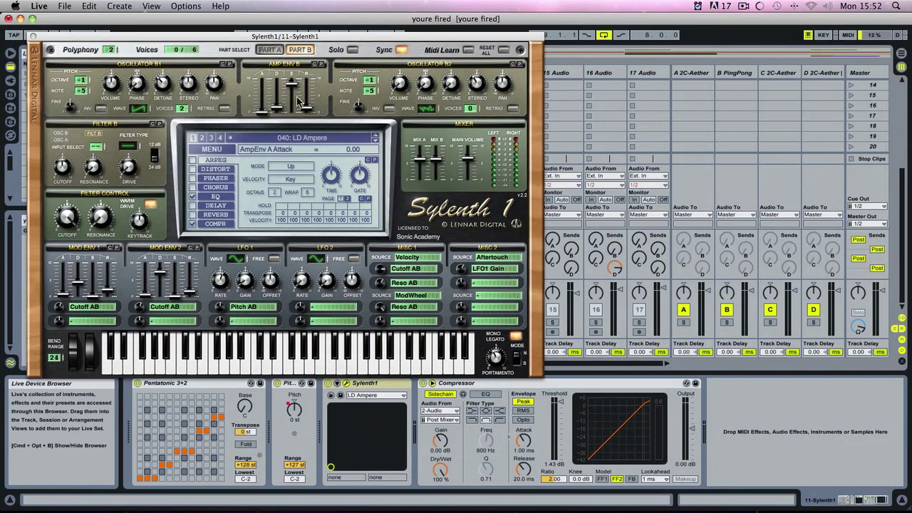
click(275, 51)
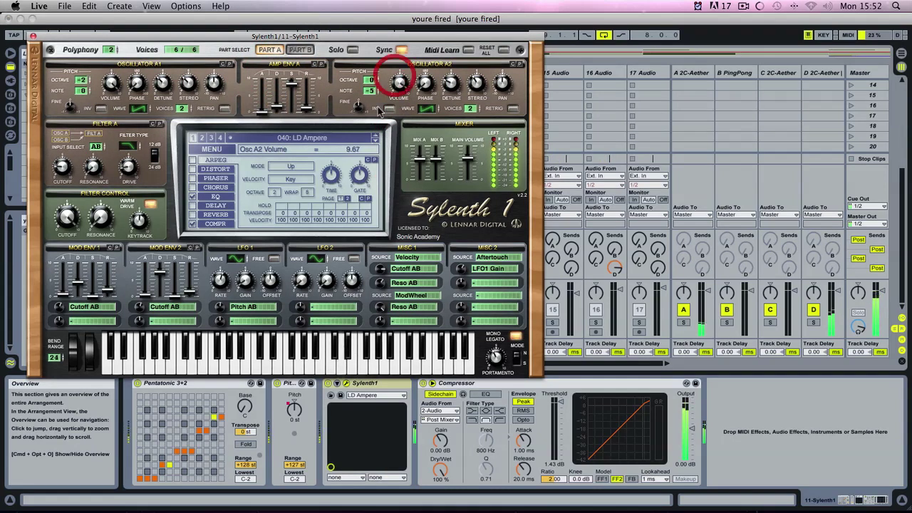
click(397, 83)
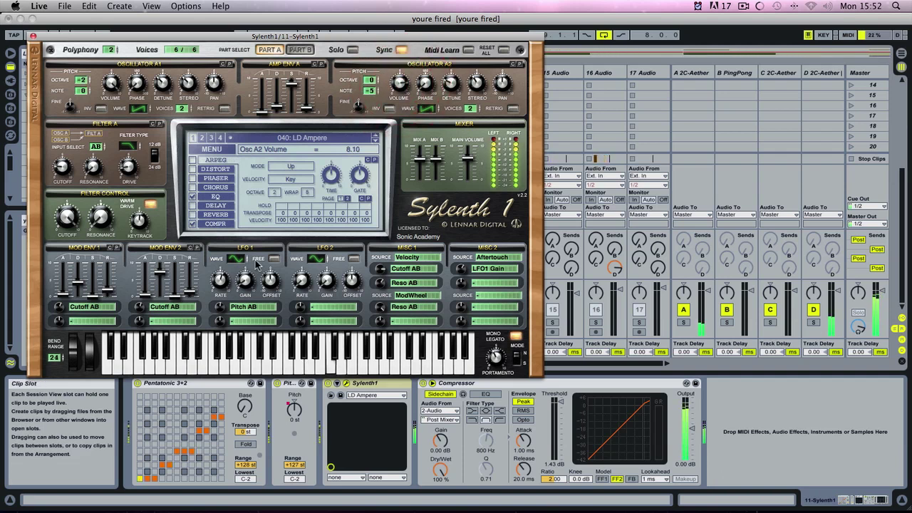
click(33, 35)
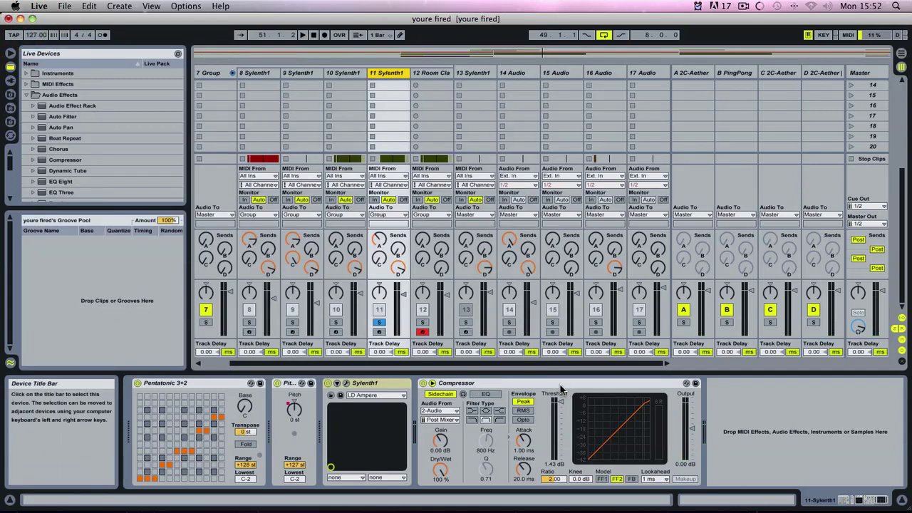
Step: Play the 11 Sylenth1 part in solo, and release the solo to hear it within the full mix
key(space)
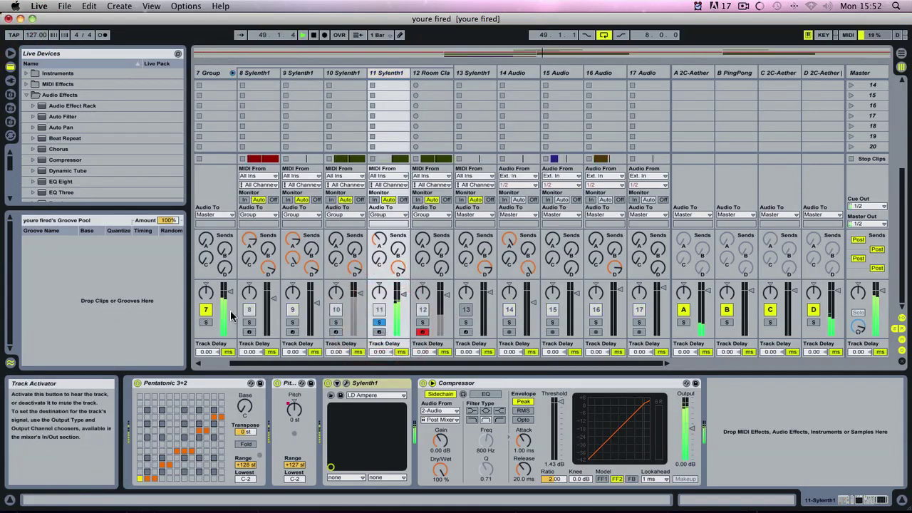
scroll(243, 325, left, 2)
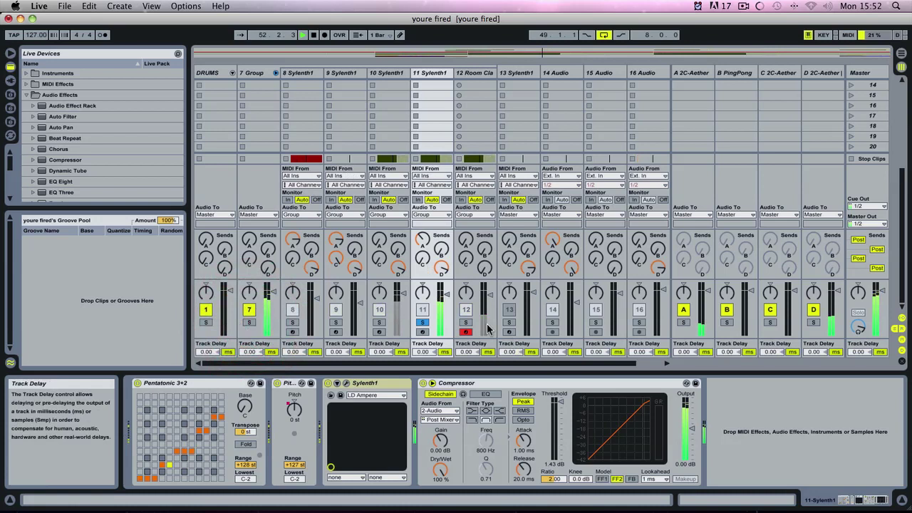
click(424, 325)
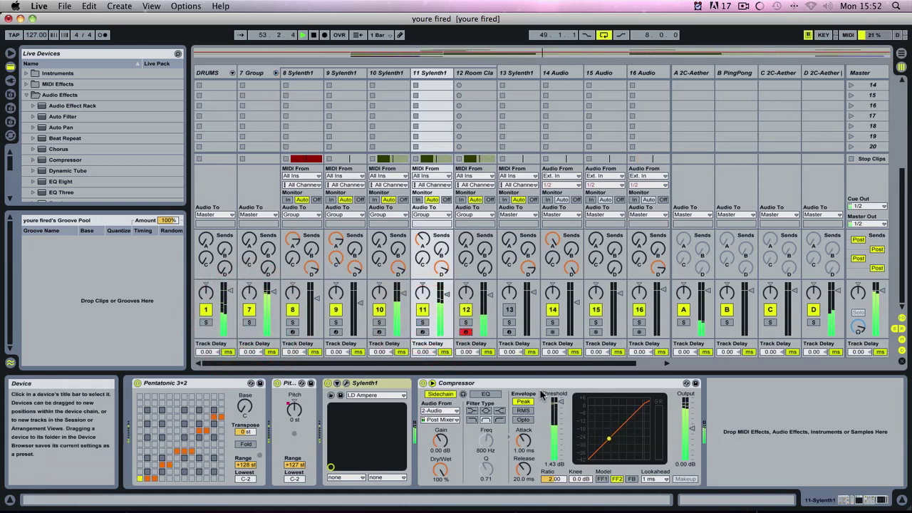
Step: Return to the arrangement, play the loop from bar 69 and move it on to bar 73
key(Tab)
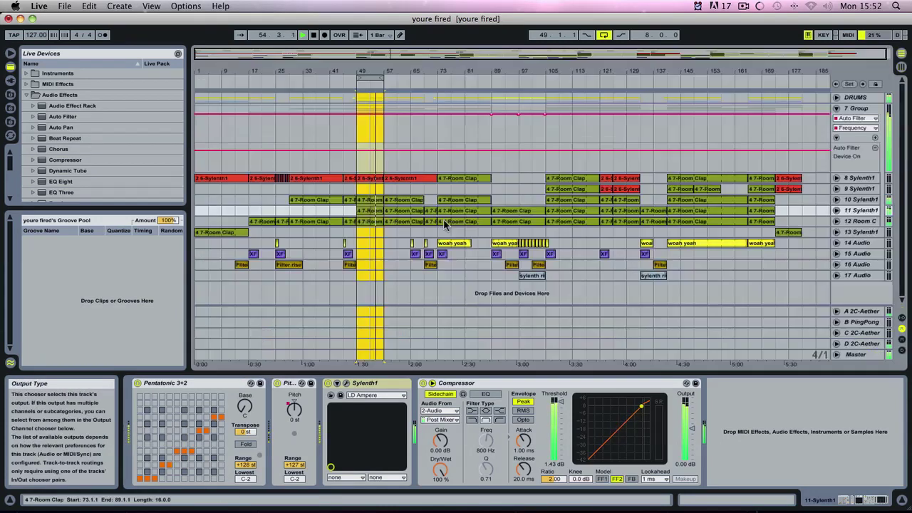
drag(369, 77, 449, 82)
click(442, 81)
key(space)
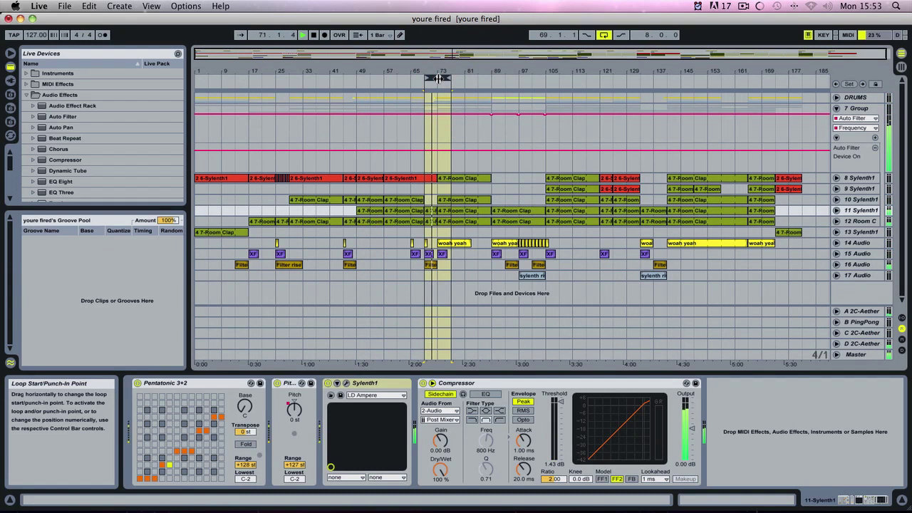
drag(438, 79, 451, 78)
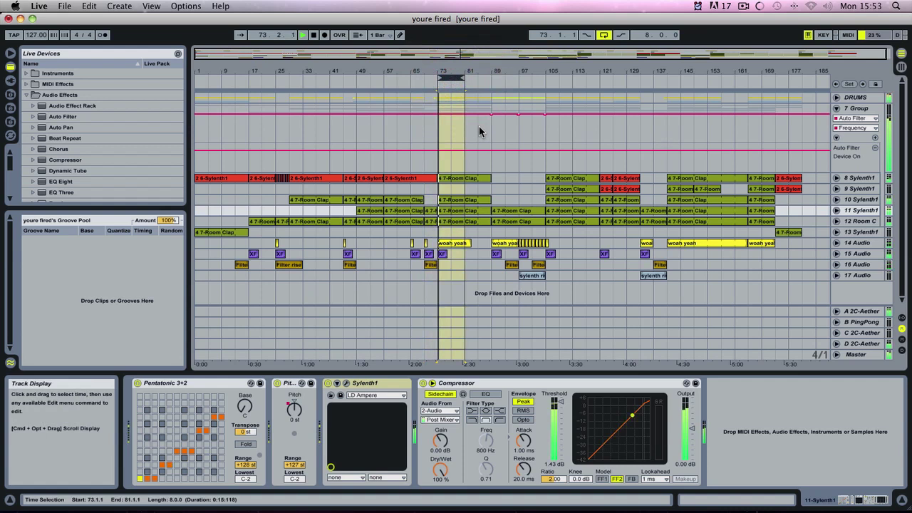
Step: Play the 8 Sylenth1 track in solo in the loop from bar 73, stop playback and release the solo
key(Tab)
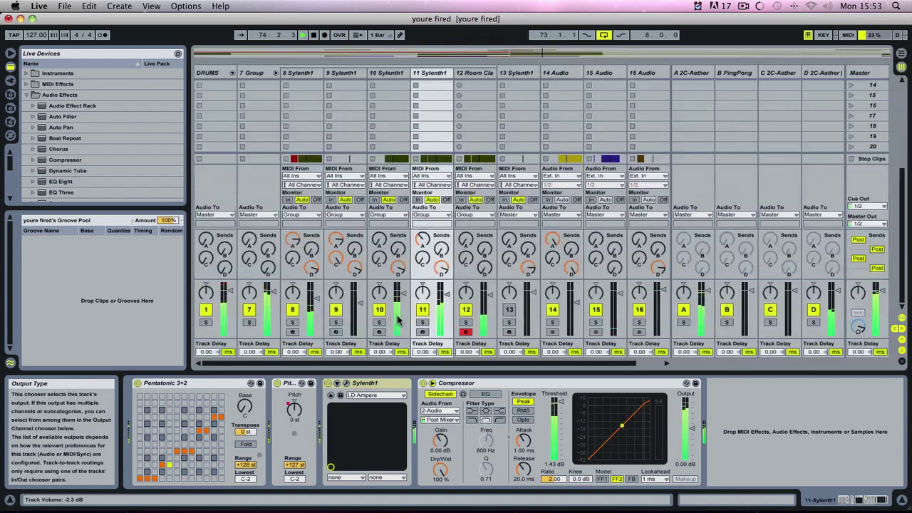
click(292, 322)
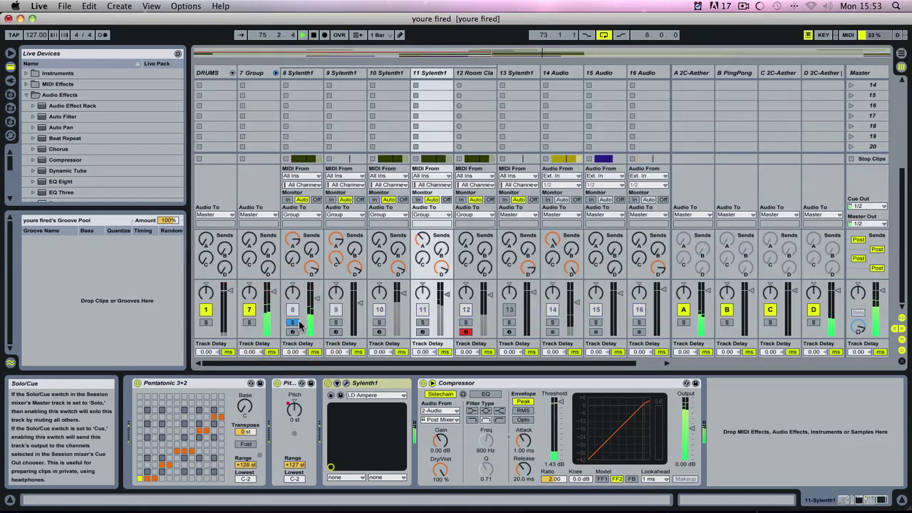
key(space)
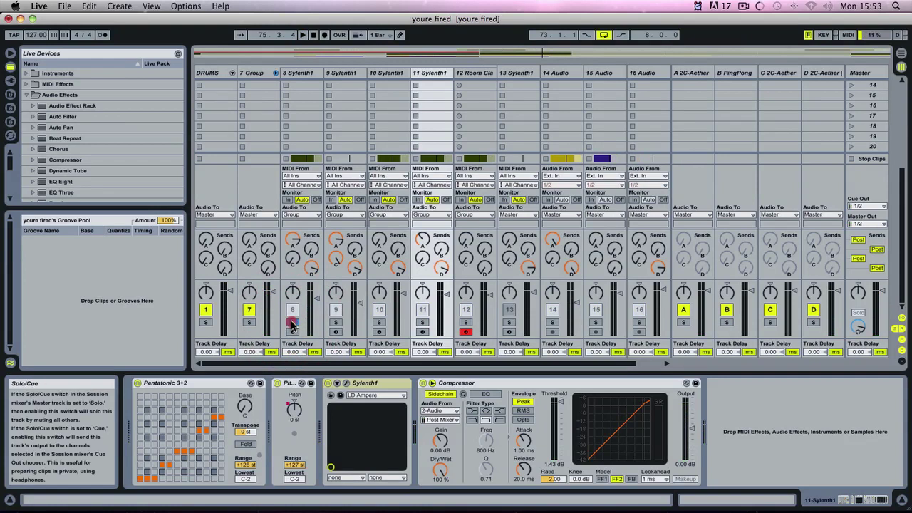
click(292, 322)
Step: Play the 7 Group in solo, mute its tracks 8, 10, 11 and 12, and reactivate them one by one to hear the layers build
key(space)
click(249, 322)
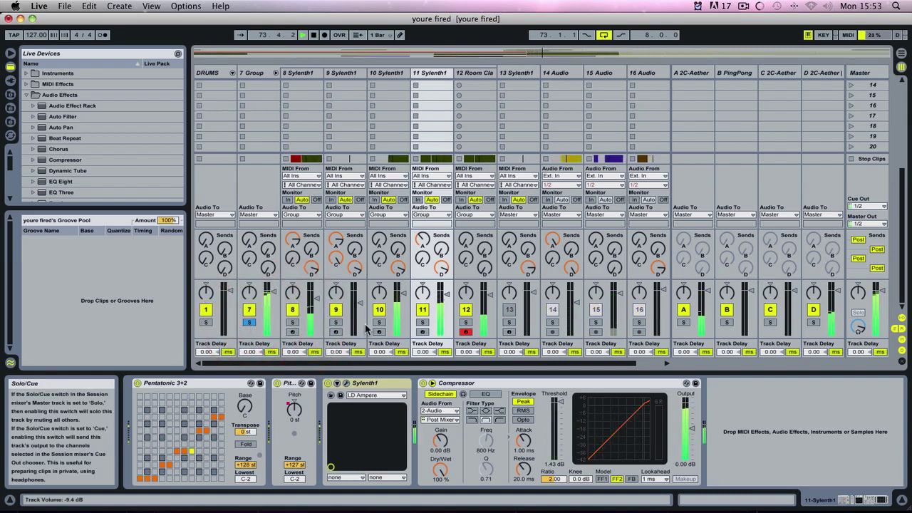
click(292, 310)
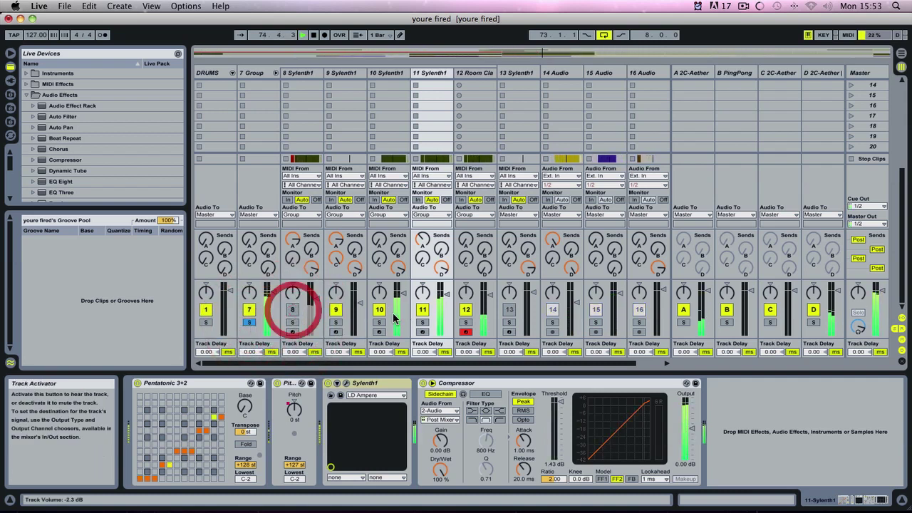
click(379, 309)
click(423, 309)
click(466, 310)
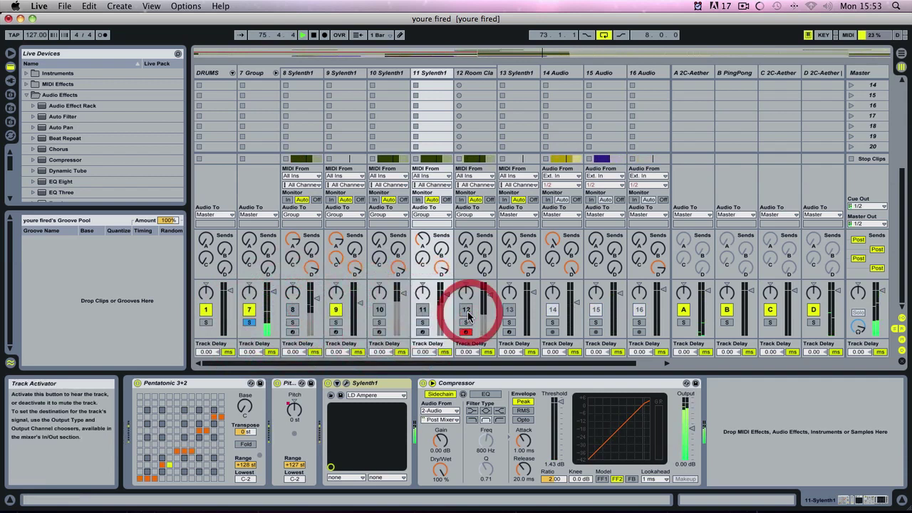
click(467, 313)
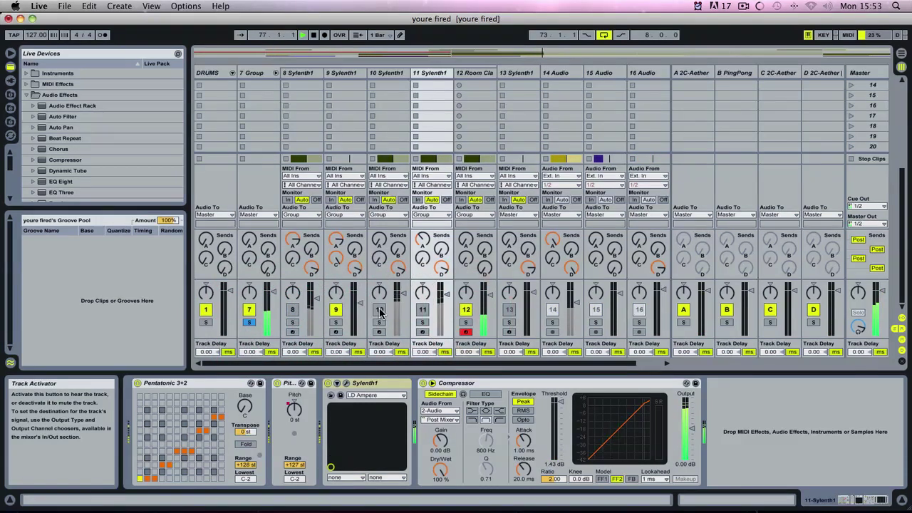
click(423, 313)
click(295, 310)
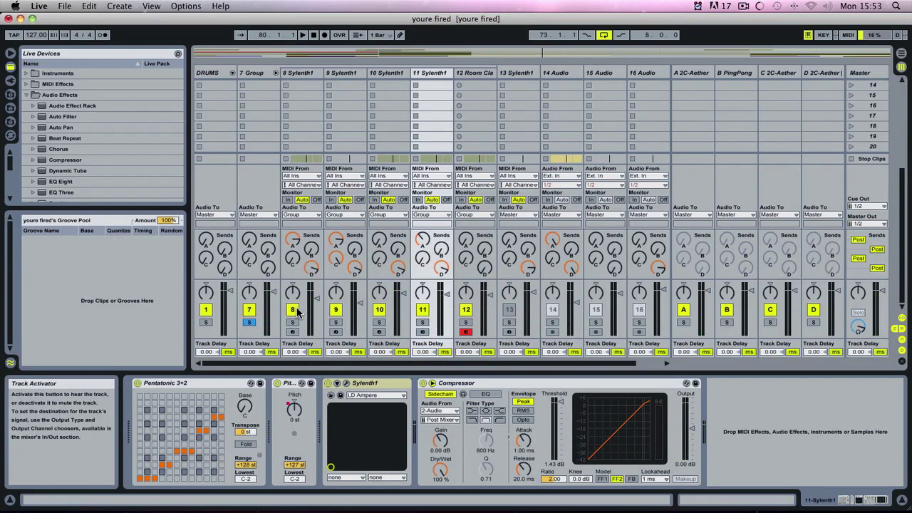
Step: Play the soloed synth group in the arrangement from just before bar 89, with its individual tracks unfolded
click(275, 75)
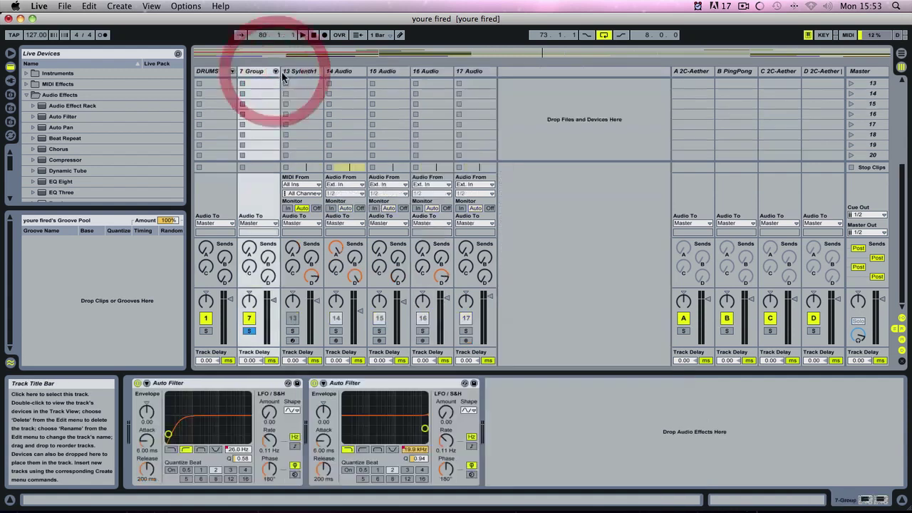
key(Tab)
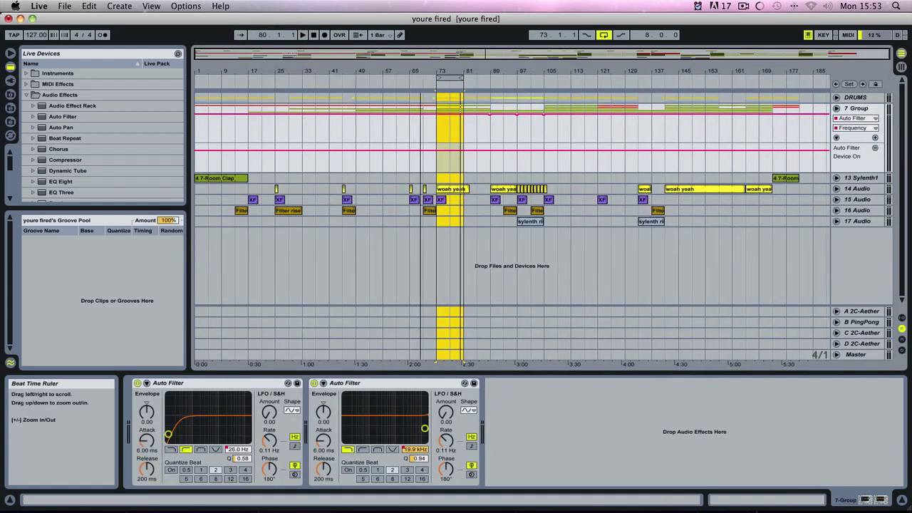
click(487, 82)
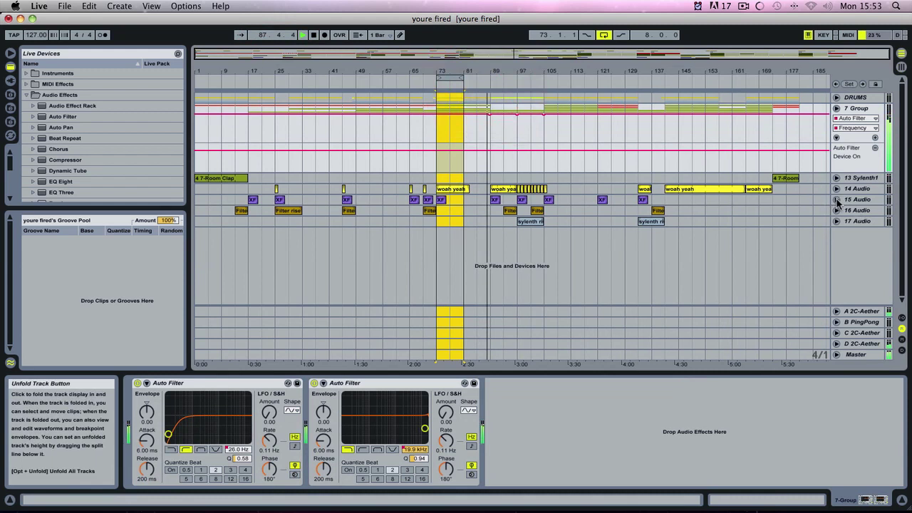
click(836, 108)
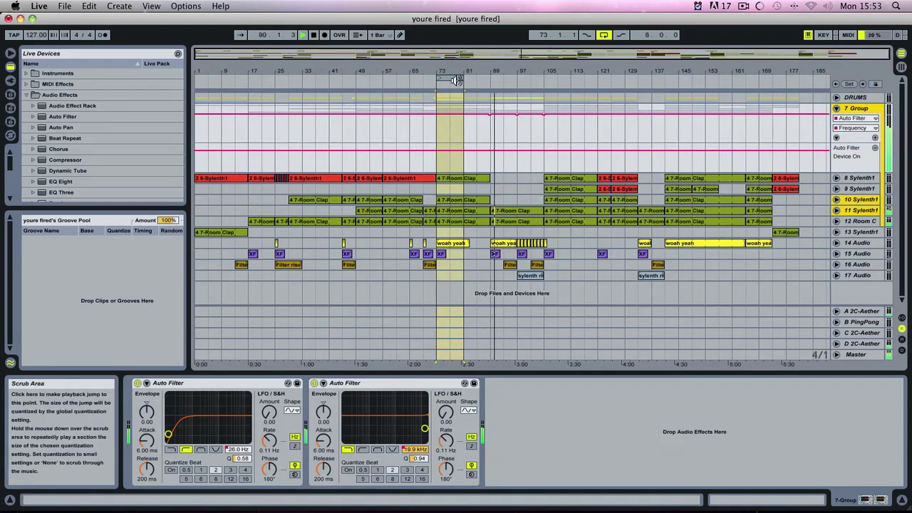
Step: Move the loop to bars 97 to 105 and release the 7 Group's solo in the mixer
drag(455, 80, 536, 84)
key(Tab)
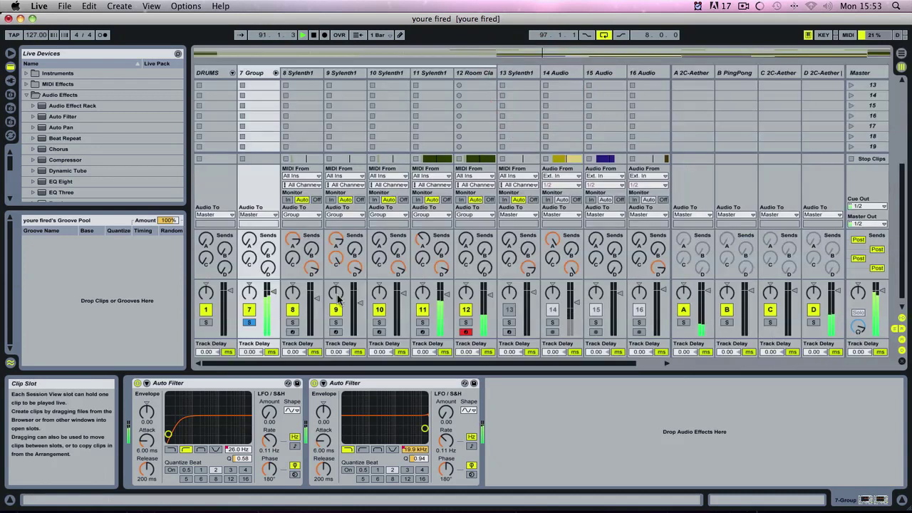
click(249, 322)
key(Tab)
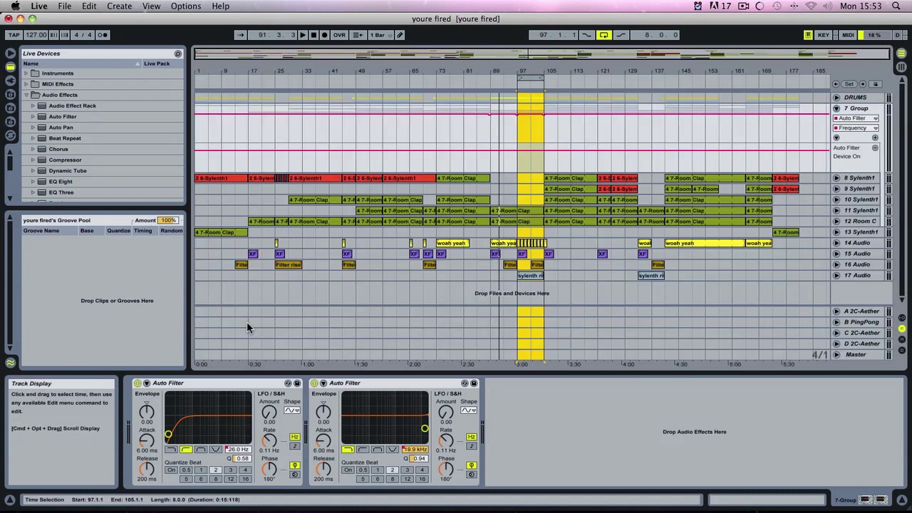
key(Tab)
click(249, 323)
key(Tab)
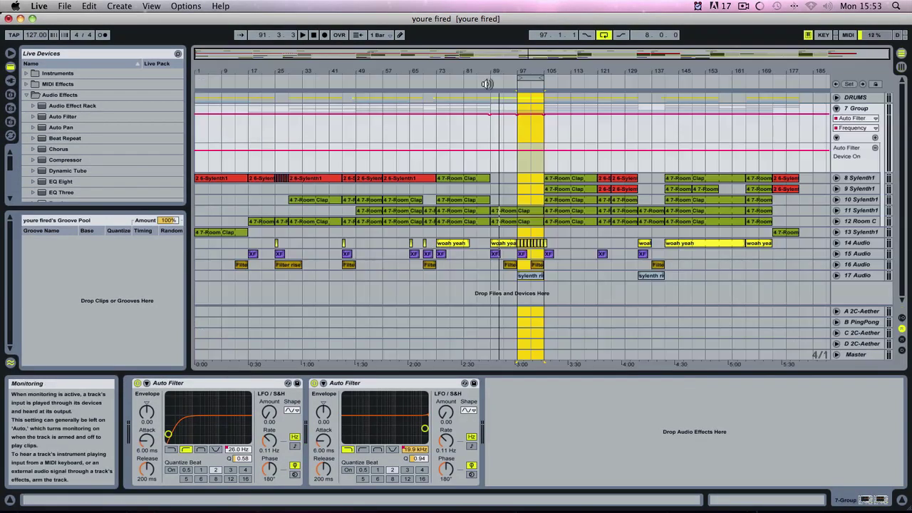
Step: Extend the loop start back to bar 89, play the full mix and move the loop to bars 105 to 121
drag(518, 77, 494, 76)
key(space)
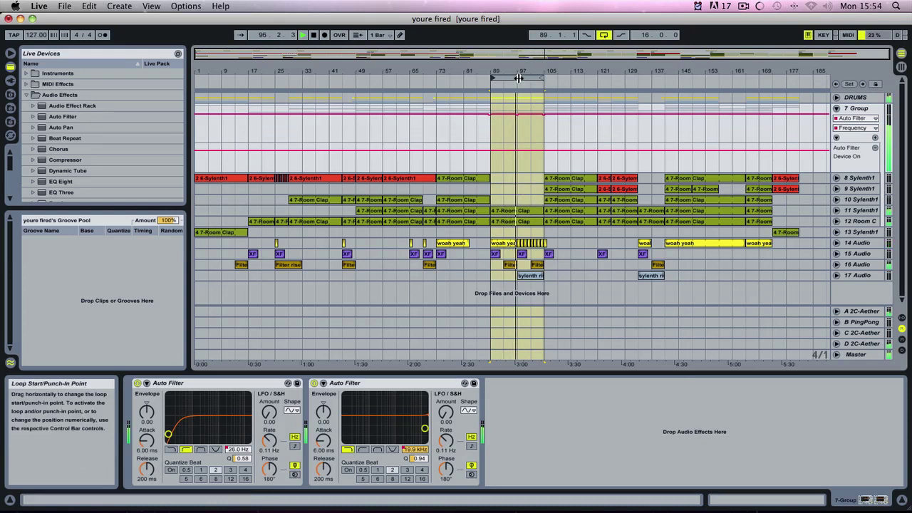
drag(518, 79, 577, 78)
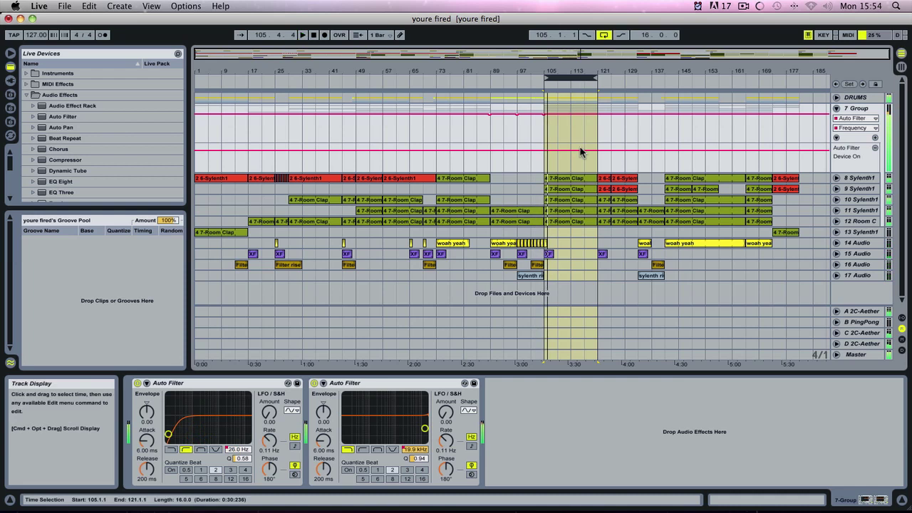
Step: Play the 7 Group in solo from bar 105, and release the solo to hear it with the full mix
key(Tab)
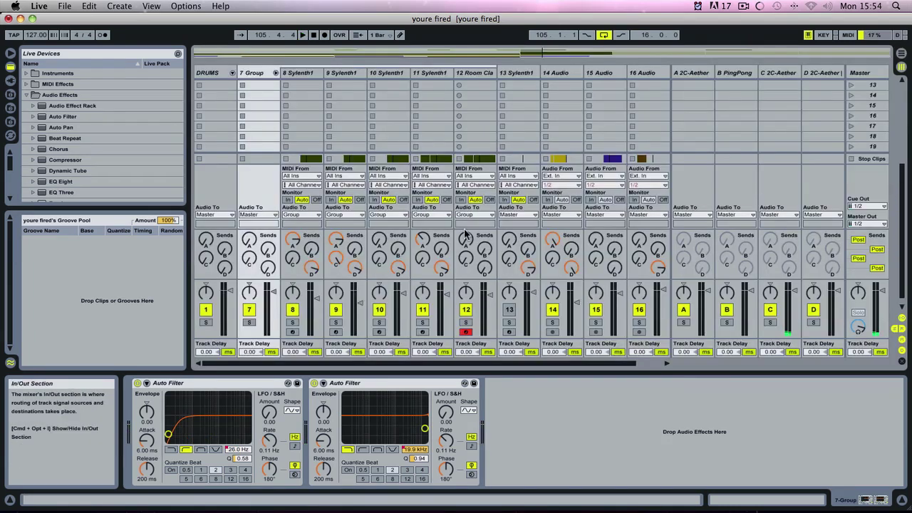
click(248, 323)
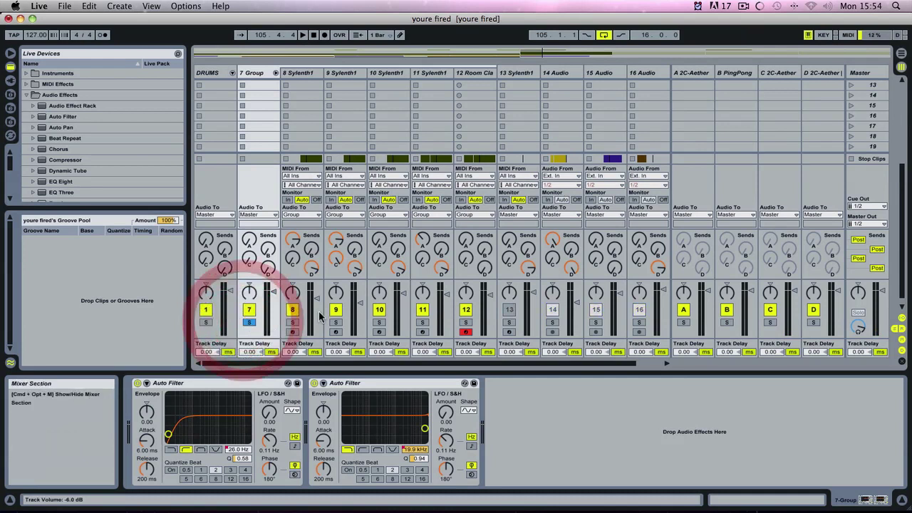
key(space)
click(248, 323)
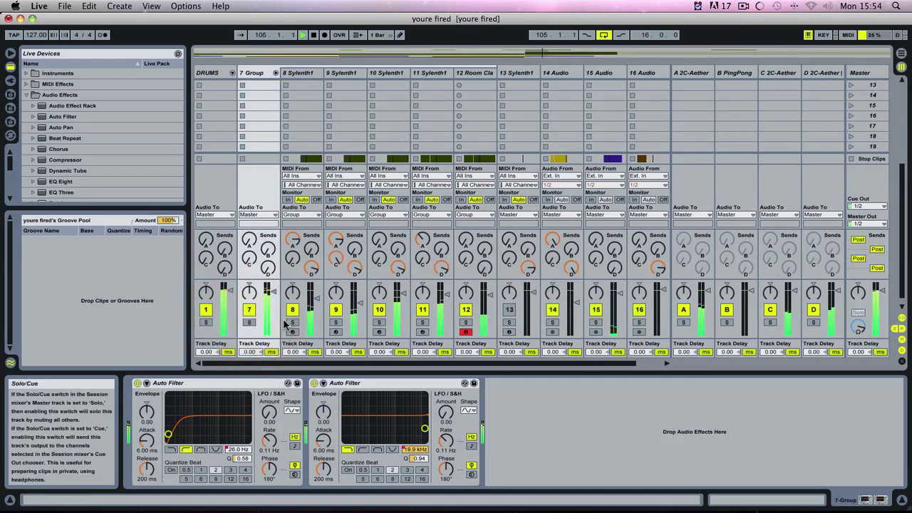
Step: Solo the 9 Sylenth1 track, open its synth to examine the Part A and Part B oscillators, and close the synth
click(336, 323)
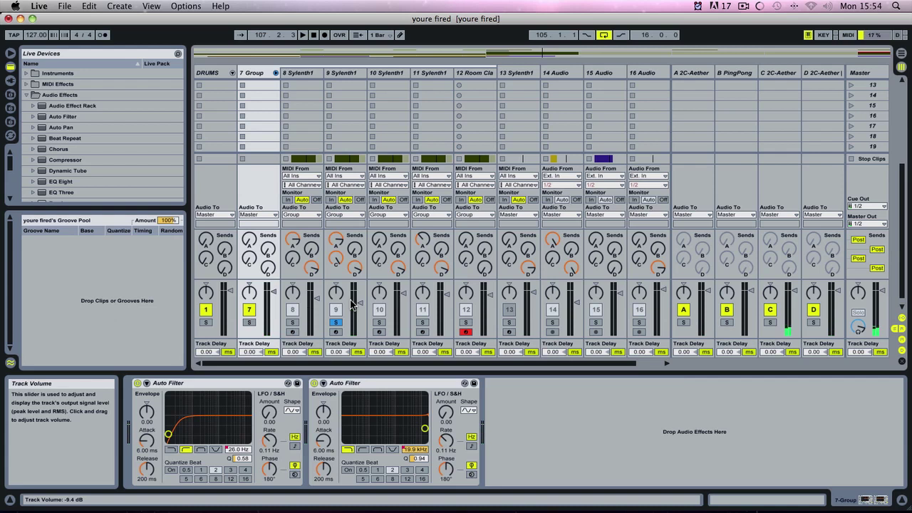
click(337, 72)
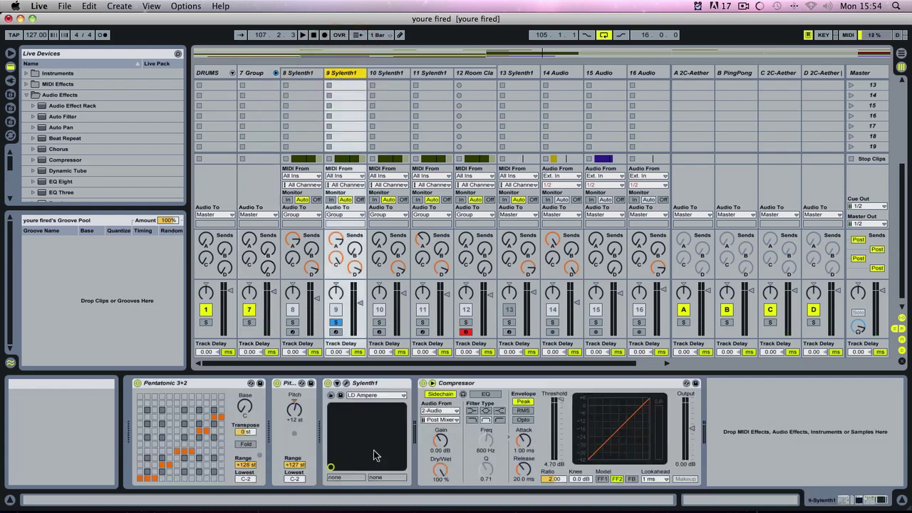
click(345, 384)
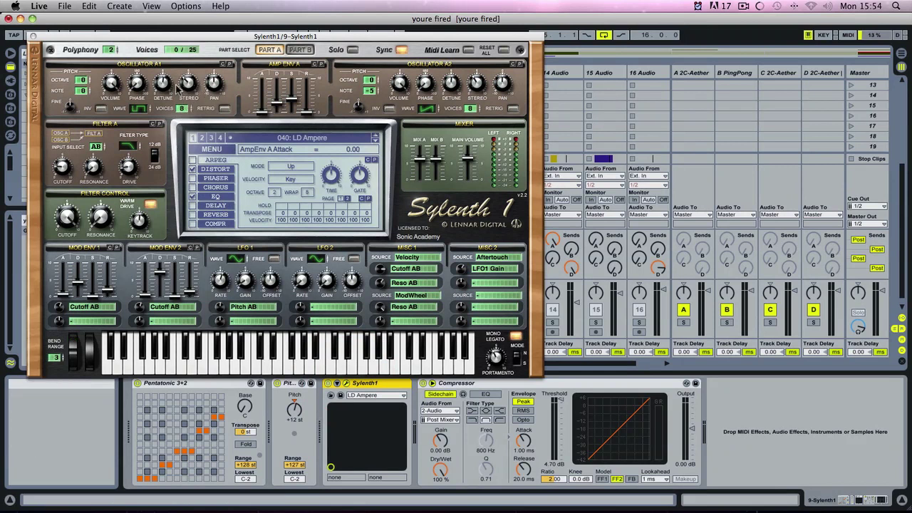
click(300, 49)
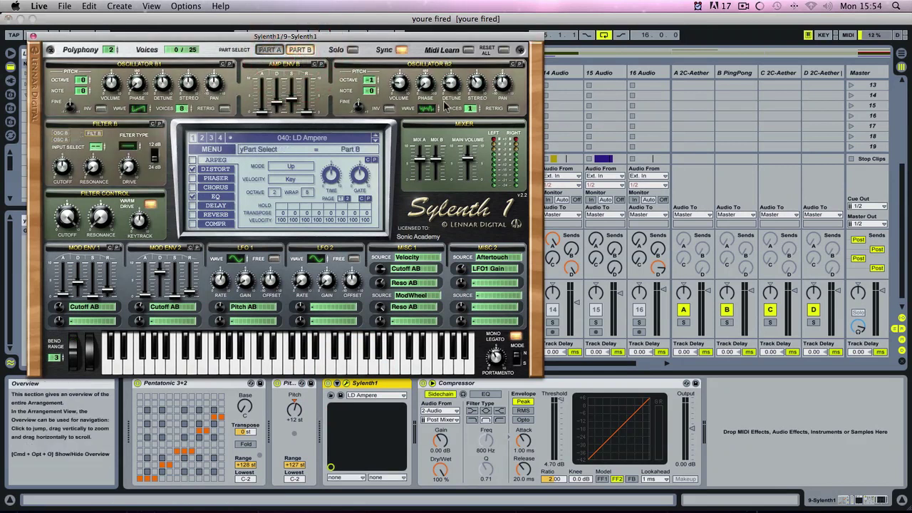
click(270, 49)
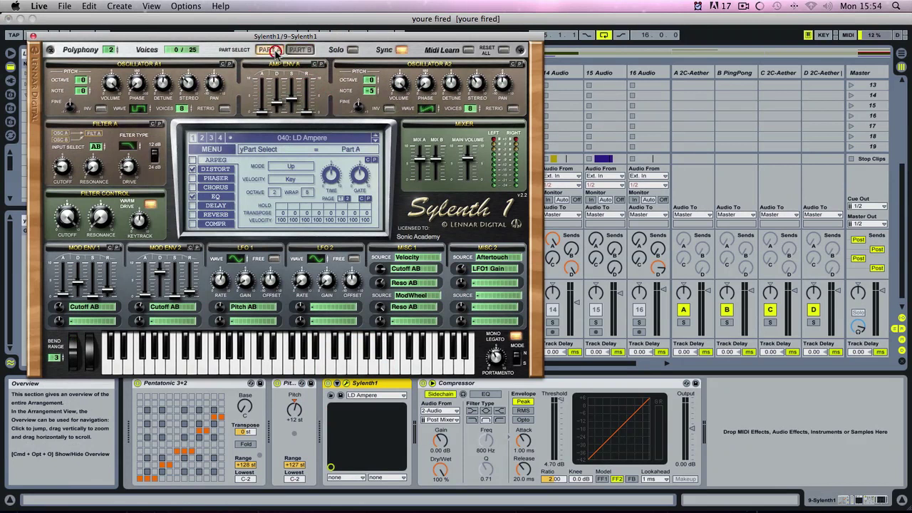
click(33, 36)
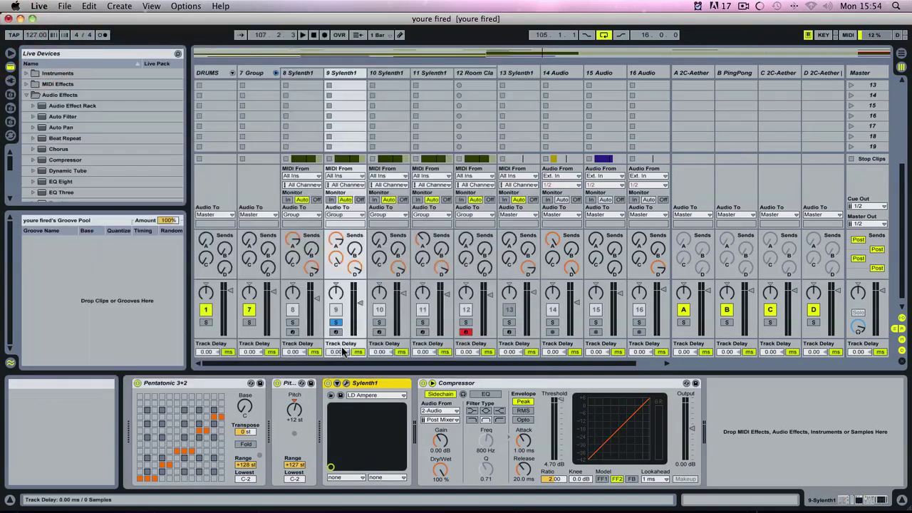
Step: Play the 9 Sylenth1 part in solo, and release the solo to hear it within the full mix
key(space)
click(335, 322)
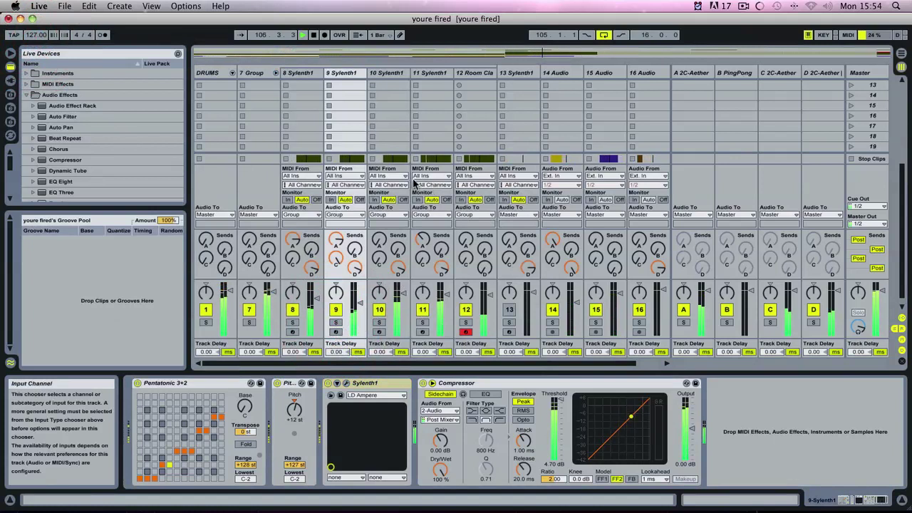
key(Tab)
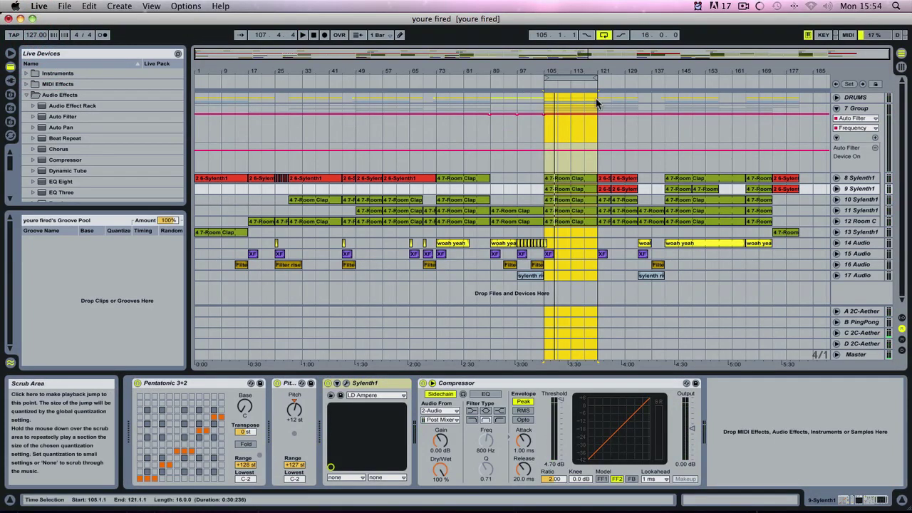
key(Tab)
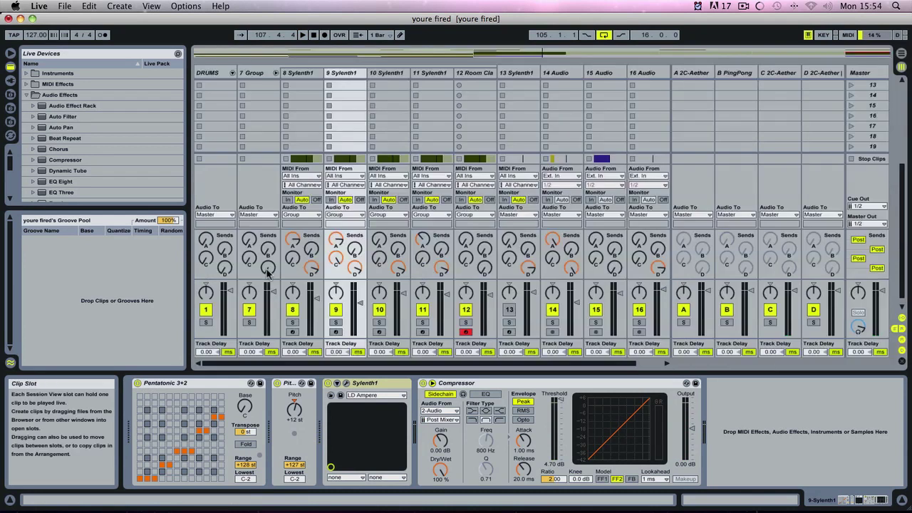
Step: Solo the DRUMS group and play it on its own from bar 105
click(205, 322)
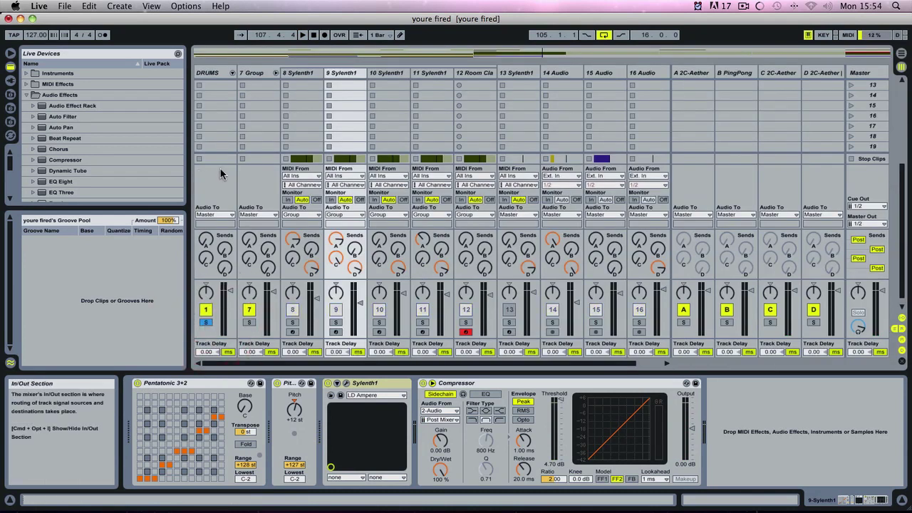
key(space)
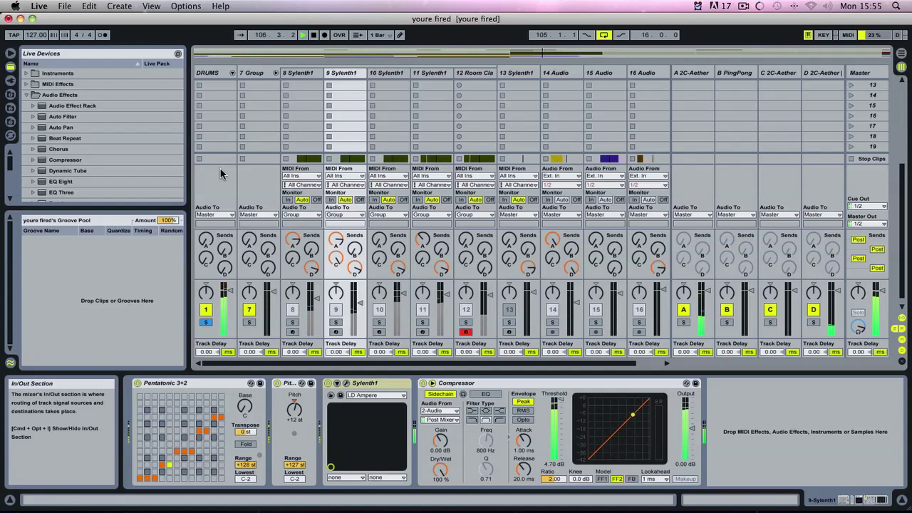
key(space)
Step: Return to the arrangement and select the loop spanning bars 105 to 121
key(Tab)
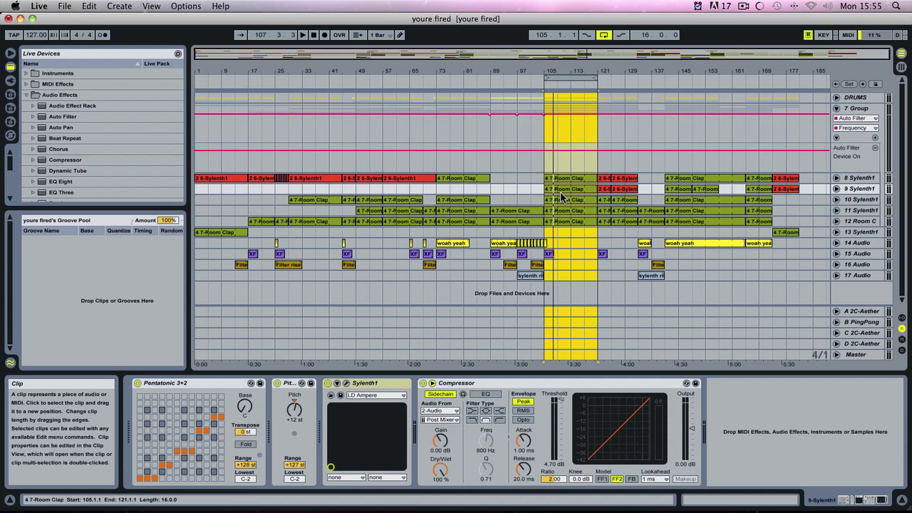
click(576, 76)
mouse_move(576, 76)
mouse_down()
mouse_move(741, 76)
mouse_move(571, 76)
mouse_up()
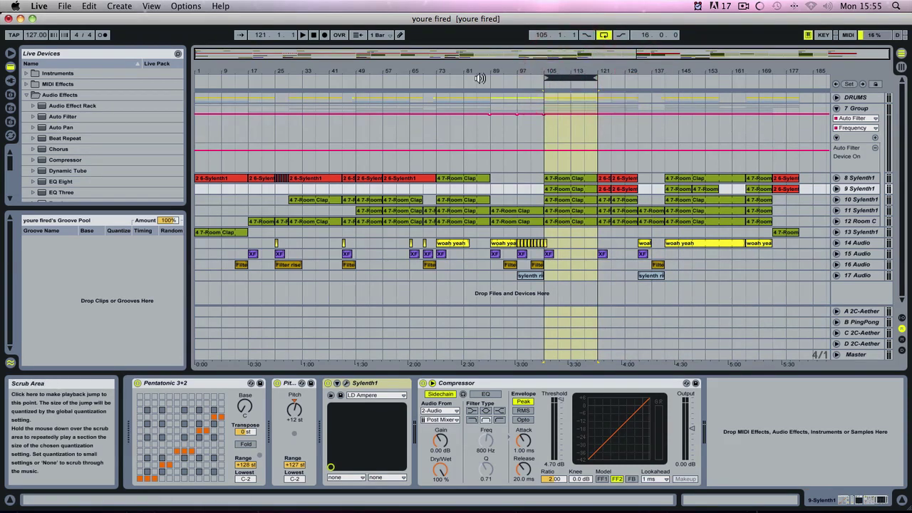